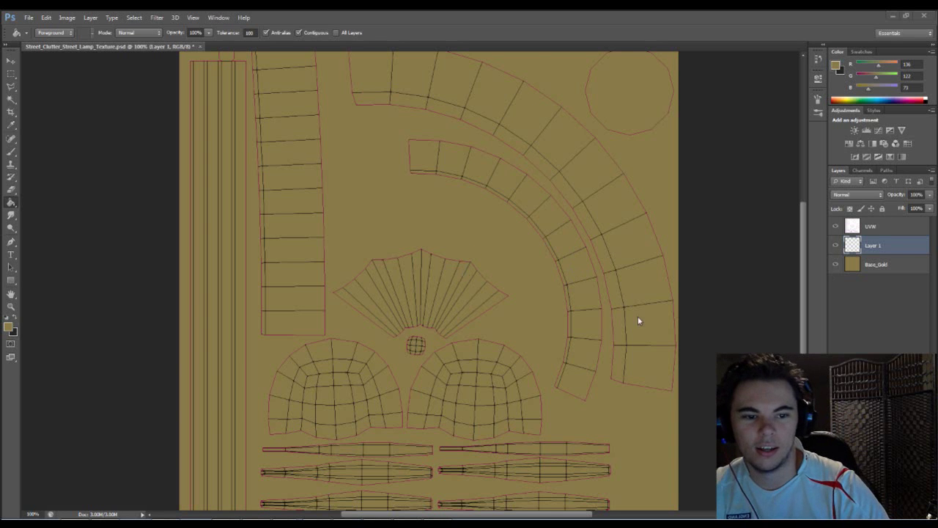
# Set the foreground colour to the muted blue #3b587b
pyautogui.doubleClick(875, 246)
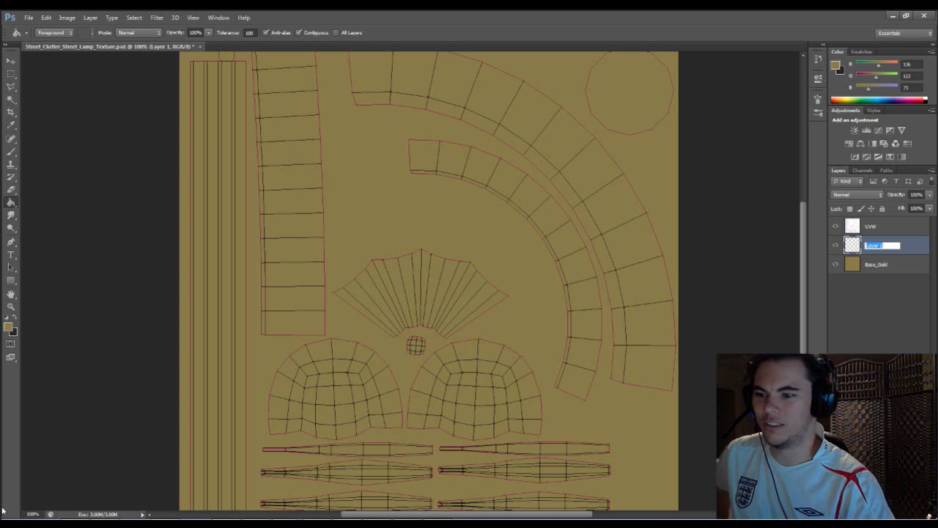
pyautogui.click(16, 320)
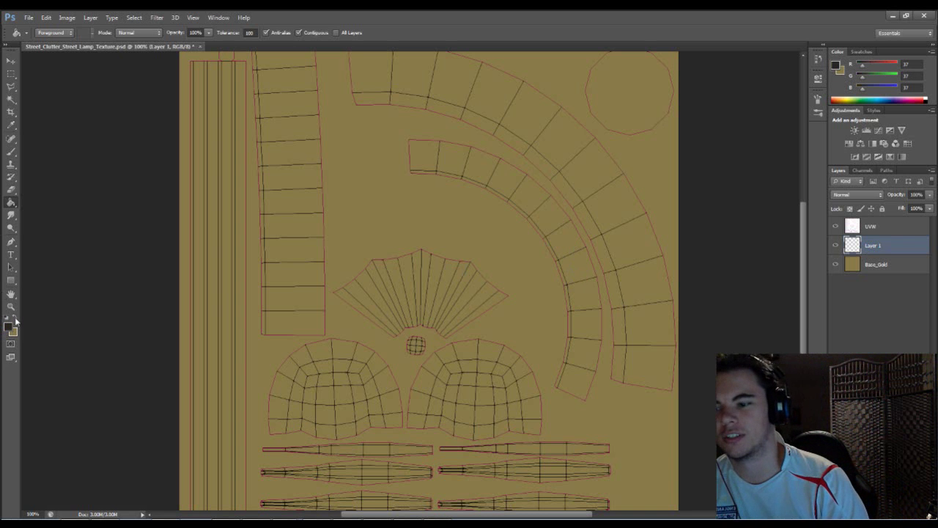
pyautogui.click(9, 326)
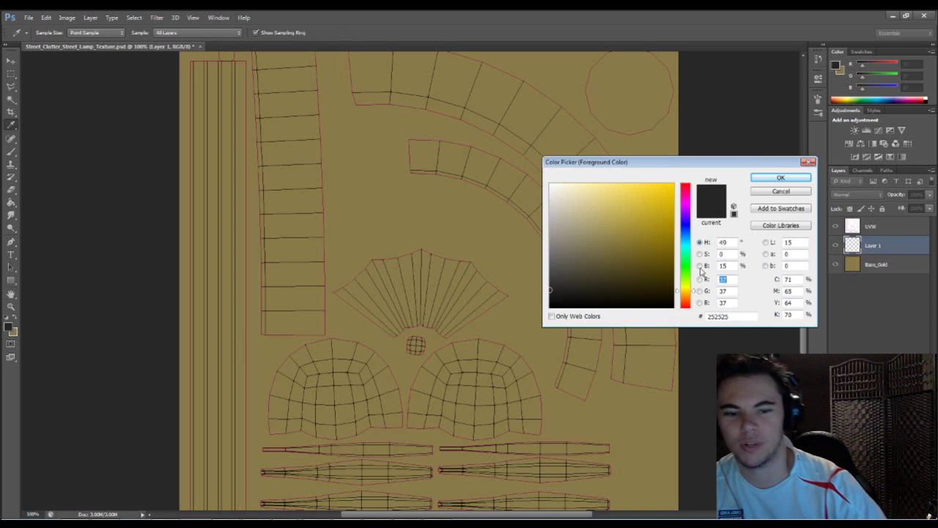
pyautogui.click(685, 233)
pyautogui.moveTo(639, 264); pyautogui.dragTo(612, 252)
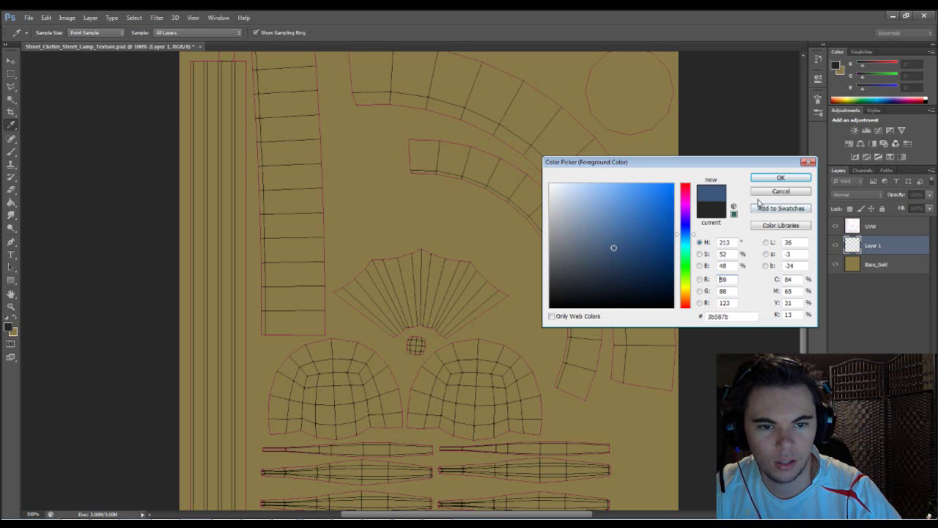
pyautogui.click(781, 178)
# Set up the Brush tool with a hard round tip at 23 px for painting the fan area
pyautogui.press('g')
pyautogui.hotkey('ctrl', '+')
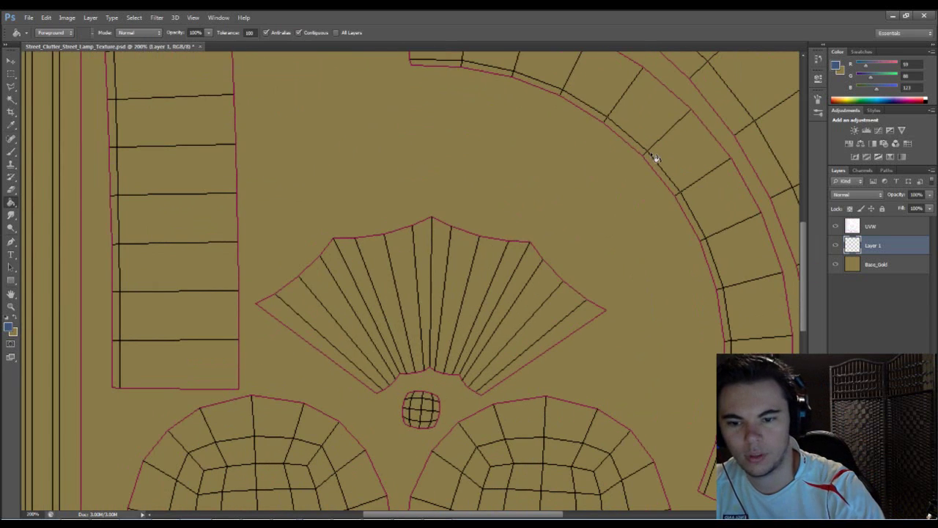
pyautogui.moveTo(330, 318); pyautogui.dragTo(334, 267)
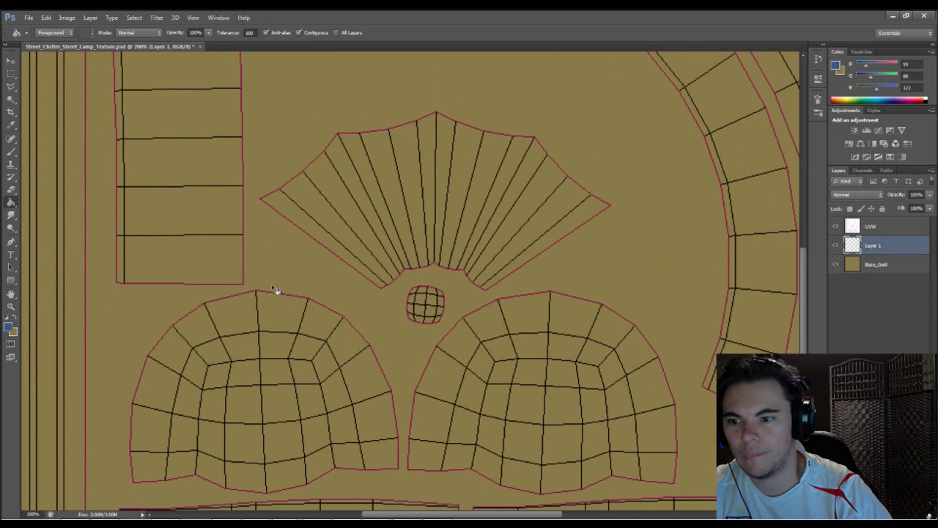
pyautogui.press('b')
pyautogui.rightClick(320, 242)
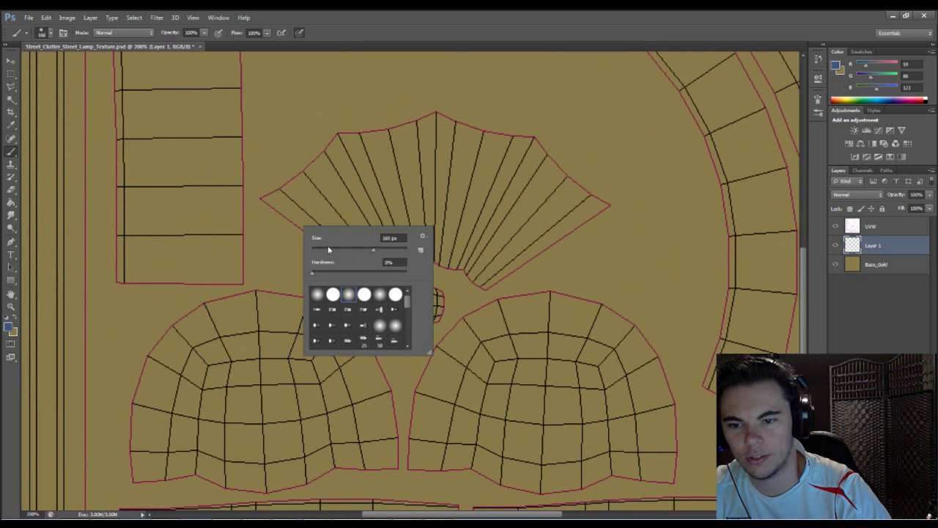
pyautogui.click(332, 293)
pyautogui.moveTo(322, 249); pyautogui.dragTo(320, 251)
# Paint the fan-shaped UV island and the small round island beneath it solid blue, slightly overlapping their outlines
pyautogui.click(263, 197)
pyautogui.moveTo(261, 198)
pyautogui.mouseDown()
pyautogui.moveTo(342, 268)
pyautogui.moveTo(414, 307)
pyautogui.moveTo(439, 304)
pyautogui.moveTo(420, 286)
pyautogui.mouseUp()
pyautogui.hotkey('ctrl', '-')
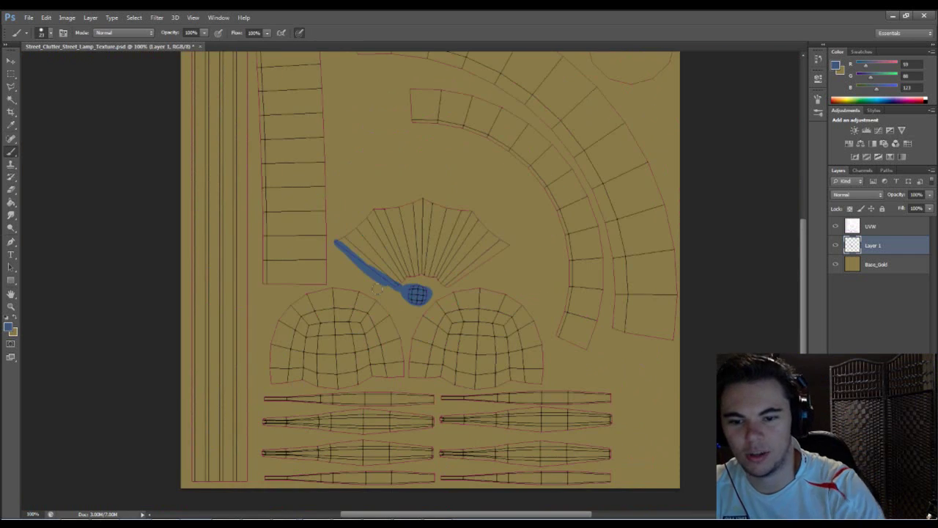
pyautogui.moveTo(422, 345); pyautogui.dragTo(387, 304)
pyautogui.hotkey('ctrl', '+')
pyautogui.moveTo(387, 252); pyautogui.dragTo(386, 323)
pyautogui.moveTo(293, 222)
pyautogui.mouseDown()
pyautogui.moveTo(376, 157)
pyautogui.moveTo(467, 136)
pyautogui.moveTo(573, 165)
pyautogui.moveTo(623, 209)
pyautogui.moveTo(632, 232)
pyautogui.moveTo(506, 303)
pyautogui.moveTo(517, 304)
pyautogui.moveTo(463, 292)
pyautogui.moveTo(429, 301)
pyautogui.moveTo(502, 323)
pyautogui.moveTo(458, 331)
pyautogui.moveTo(410, 300)
pyautogui.moveTo(396, 306)
pyautogui.moveTo(318, 218)
pyautogui.moveTo(375, 175)
pyautogui.moveTo(404, 246)
pyautogui.moveTo(398, 179)
pyautogui.moveTo(389, 238)
pyautogui.moveTo(399, 277)
pyautogui.moveTo(447, 249)
pyautogui.moveTo(496, 274)
pyautogui.moveTo(546, 276)
pyautogui.moveTo(476, 202)
pyautogui.moveTo(593, 213)
pyautogui.moveTo(555, 176)
pyautogui.moveTo(579, 233)
pyautogui.moveTo(521, 184)
pyautogui.moveTo(538, 183)
pyautogui.moveTo(444, 152)
pyautogui.moveTo(425, 165)
pyautogui.moveTo(475, 154)
pyautogui.moveTo(488, 192)
pyautogui.moveTo(409, 174)
pyautogui.moveTo(460, 184)
pyautogui.moveTo(427, 199)
pyautogui.mouseUp()
pyautogui.moveTo(467, 322); pyautogui.dragTo(627, 148)
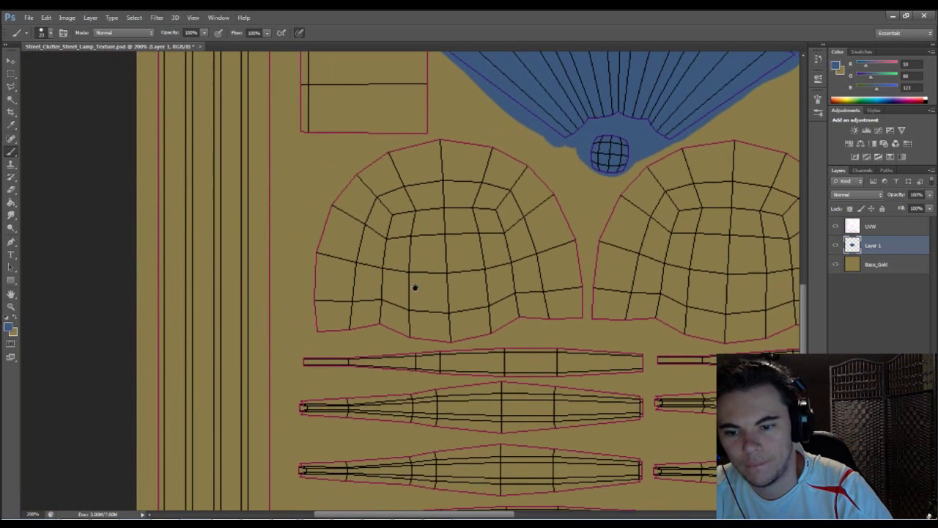
# Outline and fill both dome-shaped UV islands in blue, including the gaps between them and the fan
pyautogui.moveTo(320, 324)
pyautogui.mouseDown()
pyautogui.moveTo(313, 246)
pyautogui.moveTo(340, 196)
pyautogui.moveTo(398, 152)
pyautogui.moveTo(434, 140)
pyautogui.moveTo(530, 156)
pyautogui.moveTo(674, 155)
pyautogui.mouseUp()
pyautogui.moveTo(781, 159); pyautogui.dragTo(546, 186)
pyautogui.moveTo(434, 183)
pyautogui.mouseDown()
pyautogui.moveTo(468, 171)
pyautogui.moveTo(538, 170)
pyautogui.moveTo(599, 201)
pyautogui.moveTo(630, 337)
pyautogui.moveTo(613, 347)
pyautogui.moveTo(463, 356)
pyautogui.moveTo(409, 338)
pyautogui.moveTo(349, 335)
pyautogui.moveTo(292, 339)
pyautogui.moveTo(228, 360)
pyautogui.moveTo(81, 355)
pyautogui.mouseUp()
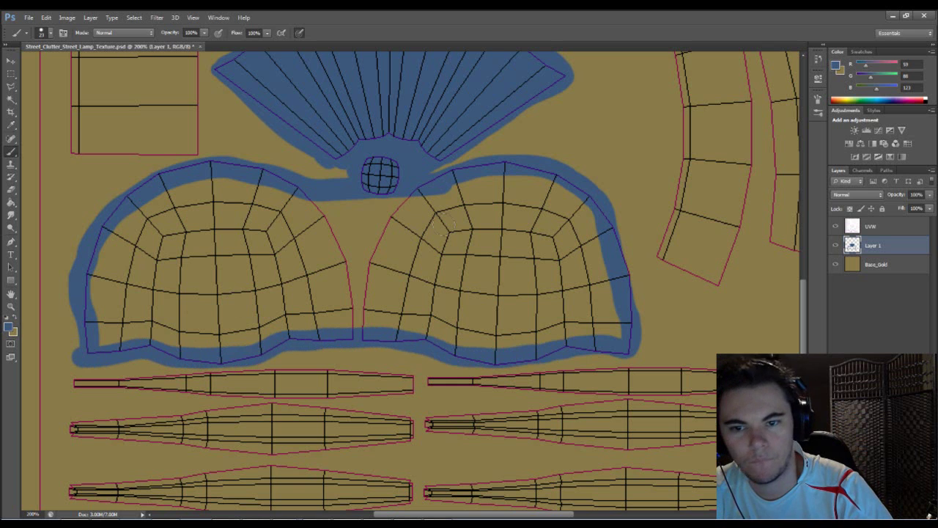
pyautogui.moveTo(599, 213)
pyautogui.mouseDown()
pyautogui.moveTo(611, 219)
pyautogui.moveTo(626, 313)
pyautogui.moveTo(614, 339)
pyautogui.moveTo(566, 323)
pyautogui.moveTo(542, 338)
pyautogui.moveTo(598, 299)
pyautogui.moveTo(462, 323)
pyautogui.moveTo(469, 293)
pyautogui.moveTo(425, 319)
pyautogui.moveTo(370, 314)
pyautogui.moveTo(440, 268)
pyautogui.moveTo(335, 291)
pyautogui.moveTo(415, 205)
pyautogui.moveTo(348, 214)
pyautogui.moveTo(329, 199)
pyautogui.moveTo(296, 217)
pyautogui.moveTo(434, 196)
pyautogui.moveTo(469, 165)
pyautogui.moveTo(474, 199)
pyautogui.moveTo(491, 142)
pyautogui.moveTo(497, 168)
pyautogui.moveTo(450, 214)
pyautogui.moveTo(443, 192)
pyautogui.moveTo(513, 196)
pyautogui.moveTo(553, 187)
pyautogui.moveTo(579, 220)
pyautogui.moveTo(586, 205)
pyautogui.moveTo(593, 282)
pyautogui.moveTo(582, 234)
pyautogui.moveTo(579, 290)
pyautogui.moveTo(524, 256)
pyautogui.moveTo(538, 207)
pyautogui.moveTo(480, 209)
pyautogui.moveTo(478, 278)
pyautogui.moveTo(503, 253)
pyautogui.mouseUp()
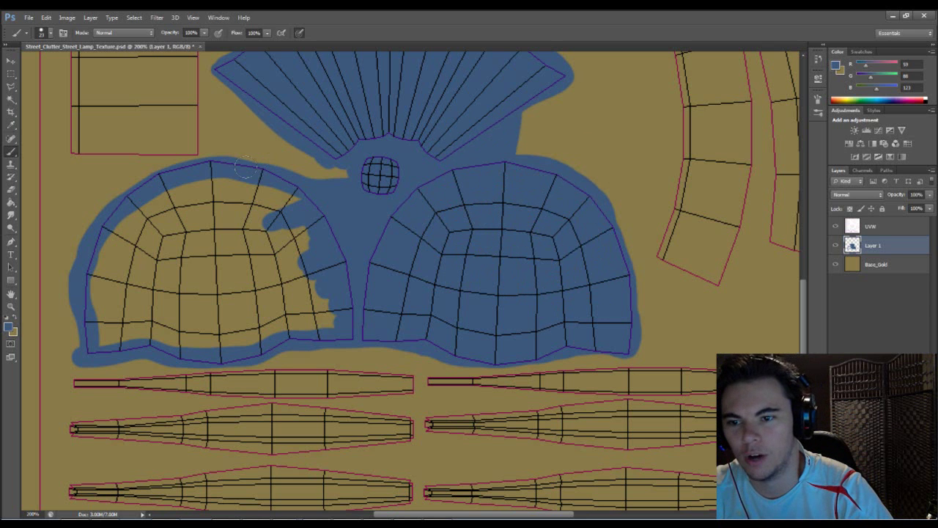
pyautogui.moveTo(236, 178)
pyautogui.mouseDown()
pyautogui.moveTo(216, 194)
pyautogui.moveTo(235, 198)
pyautogui.moveTo(241, 213)
pyautogui.moveTo(311, 170)
pyautogui.moveTo(349, 169)
pyautogui.moveTo(257, 231)
pyautogui.moveTo(119, 216)
pyautogui.moveTo(94, 321)
pyautogui.moveTo(106, 338)
pyautogui.moveTo(126, 313)
pyautogui.moveTo(142, 329)
pyautogui.moveTo(119, 303)
pyautogui.moveTo(131, 249)
pyautogui.moveTo(147, 238)
pyautogui.moveTo(152, 318)
pyautogui.moveTo(180, 250)
pyautogui.moveTo(178, 343)
pyautogui.moveTo(267, 331)
pyautogui.moveTo(198, 304)
pyautogui.moveTo(252, 346)
pyautogui.moveTo(320, 320)
pyautogui.moveTo(293, 247)
pyautogui.moveTo(282, 249)
pyautogui.moveTo(294, 278)
pyautogui.moveTo(263, 282)
pyautogui.moveTo(256, 295)
pyautogui.moveTo(253, 266)
pyautogui.moveTo(205, 300)
pyautogui.moveTo(186, 268)
pyautogui.moveTo(203, 234)
pyautogui.moveTo(232, 295)
pyautogui.mouseUp()
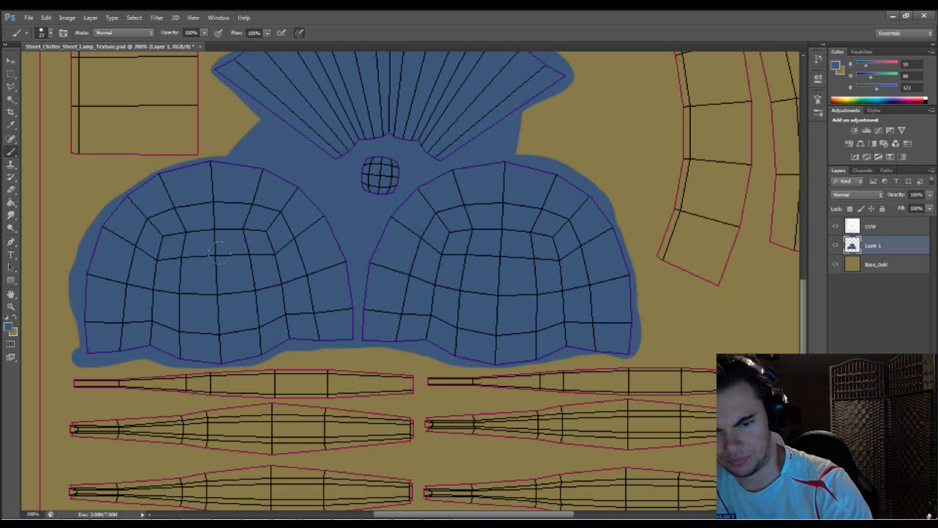
# Rename the blue-painted layer as Base_Light
pyautogui.hotkey('ctrl', '-')
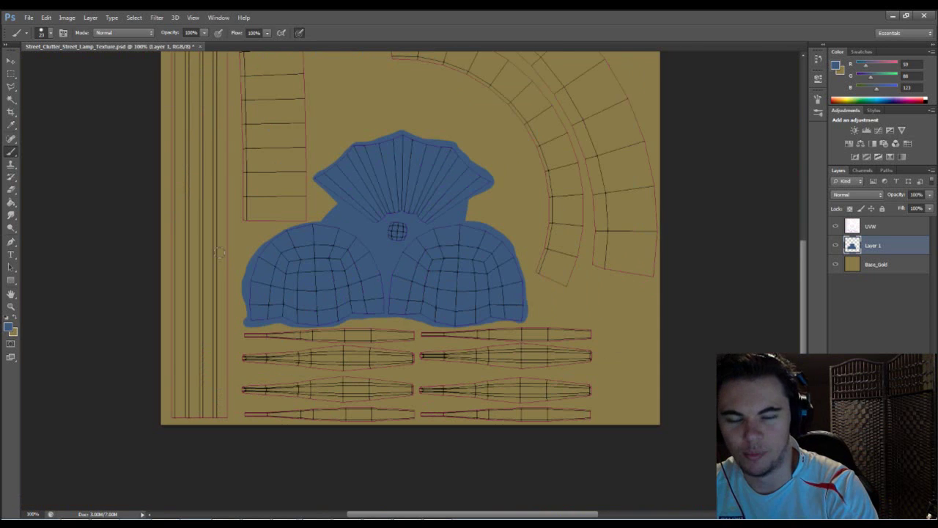
pyautogui.moveTo(548, 244); pyautogui.dragTo(503, 337)
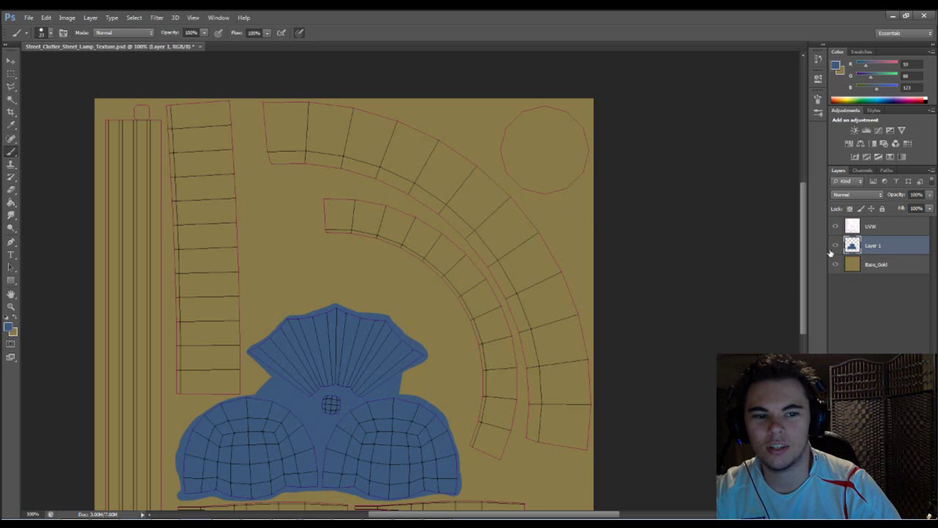
pyautogui.doubleClick(872, 246)
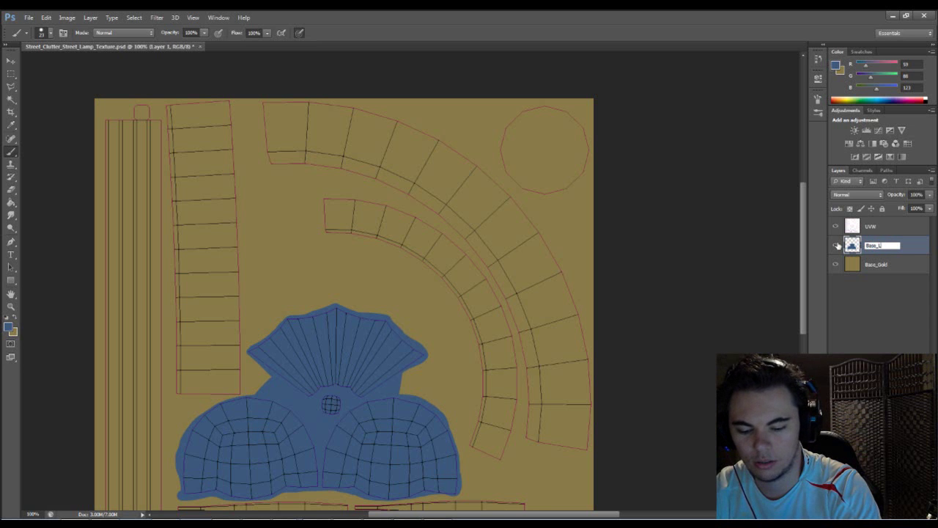
pyautogui.press('Return')
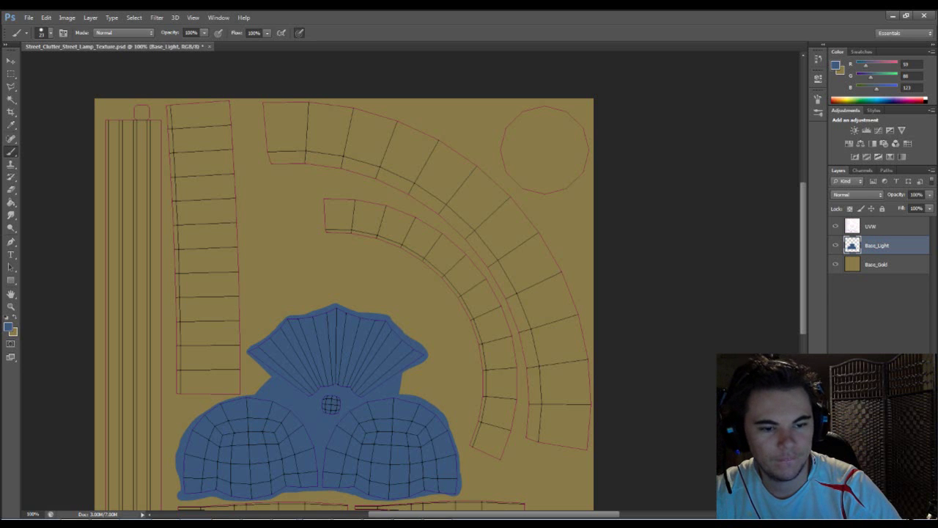
# Create a new layer above Base_Light and name it Gold_Lighten
pyautogui.click(906, 514)
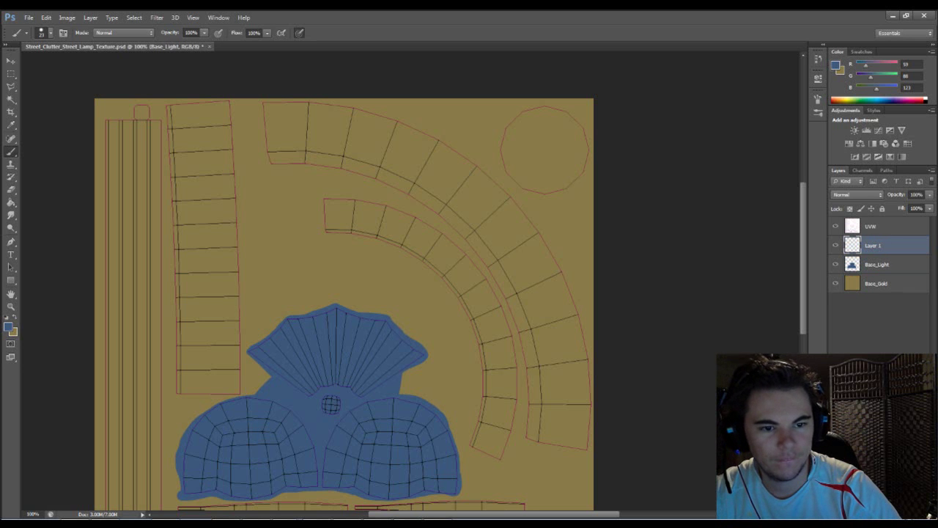
pyautogui.doubleClick(879, 246)
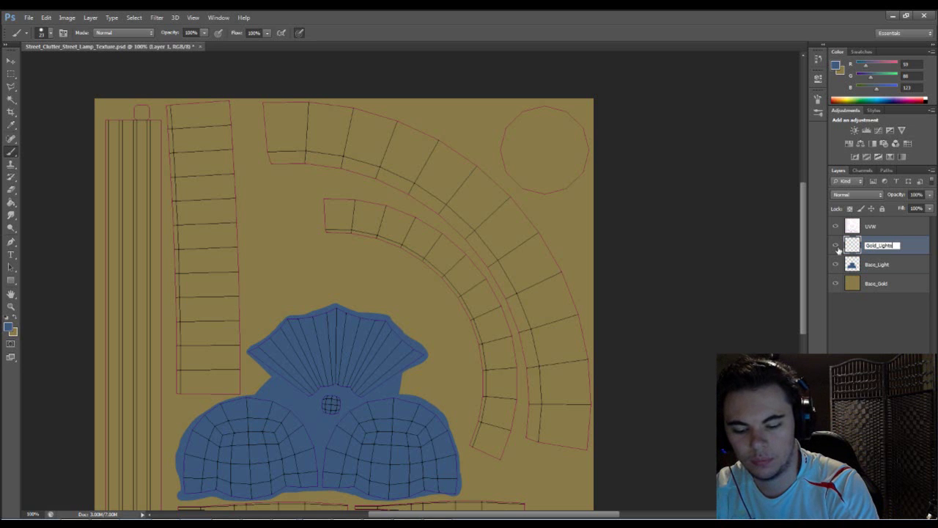
pyautogui.press('Return')
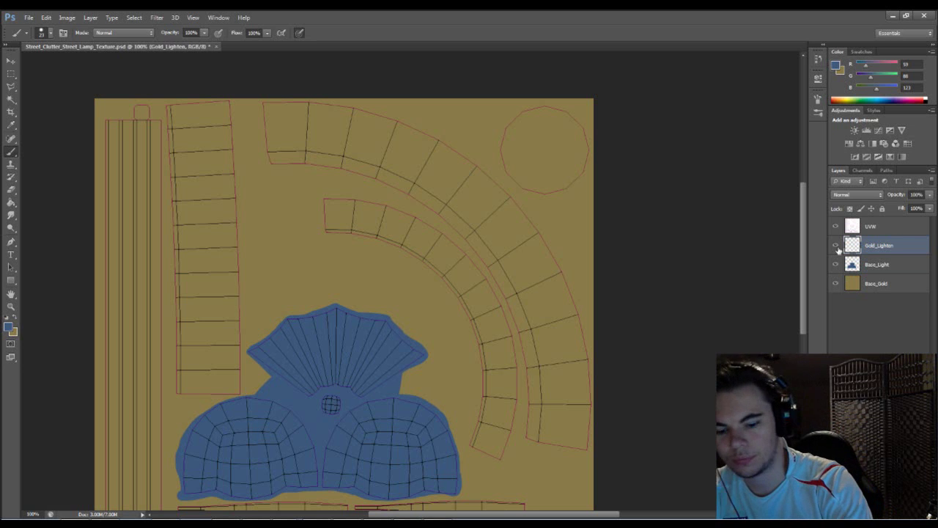
# Set the foreground colour to pure white
pyautogui.click(11, 329)
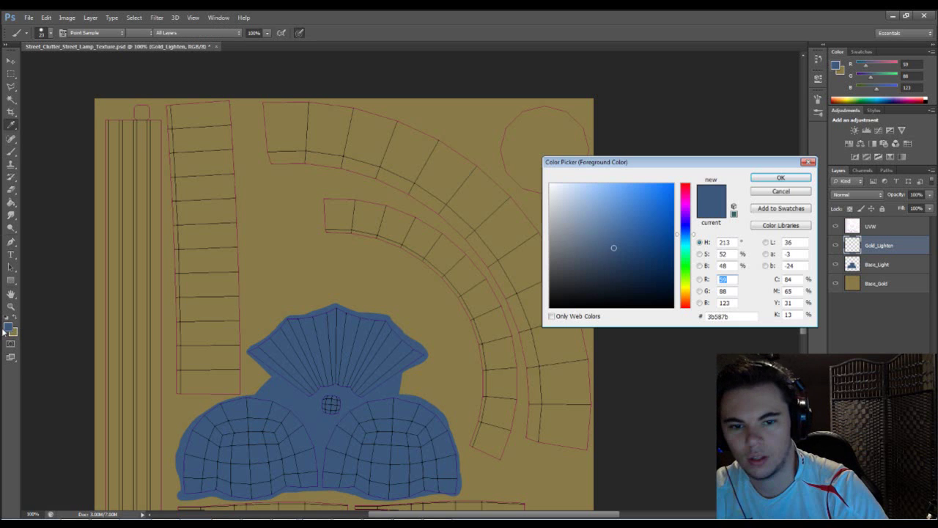
pyautogui.moveTo(580, 198); pyautogui.dragTo(550, 183)
pyautogui.click(753, 179)
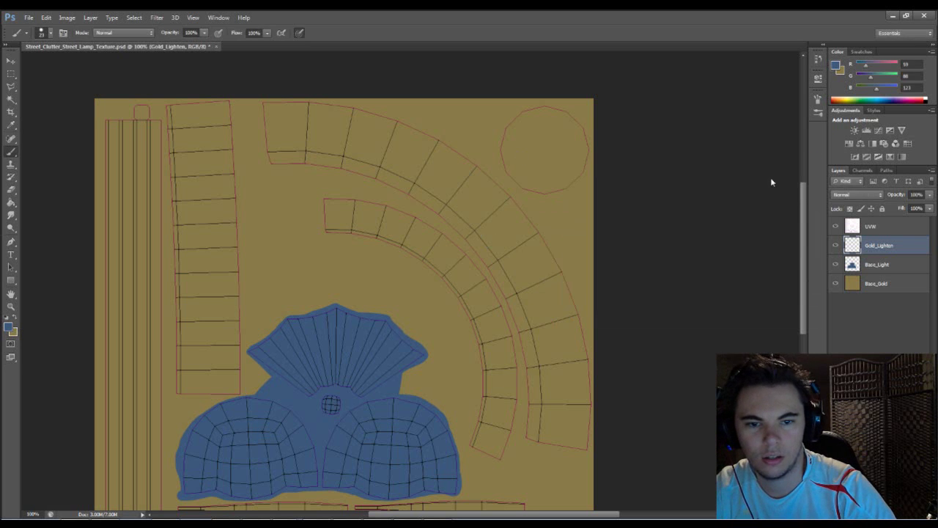
# Switch to a soft round brush with 0% hardness at 17 px for the tall vertical strip island
pyautogui.hotkey('ctrl', '+')
pyautogui.moveTo(555, 357); pyautogui.dragTo(718, 369)
pyautogui.moveTo(570, 328); pyautogui.dragTo(663, 420)
pyautogui.moveTo(550, 308); pyautogui.dragTo(561, 309)
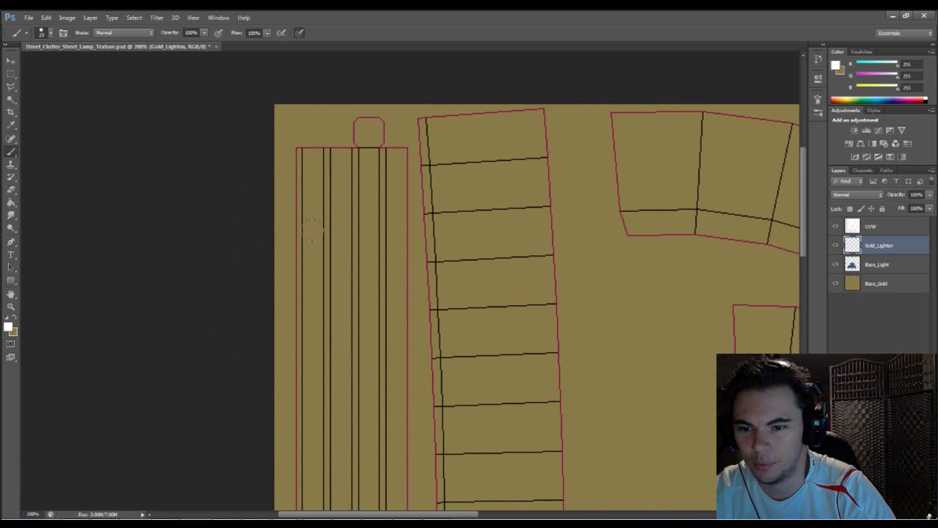
pyautogui.rightClick(312, 233)
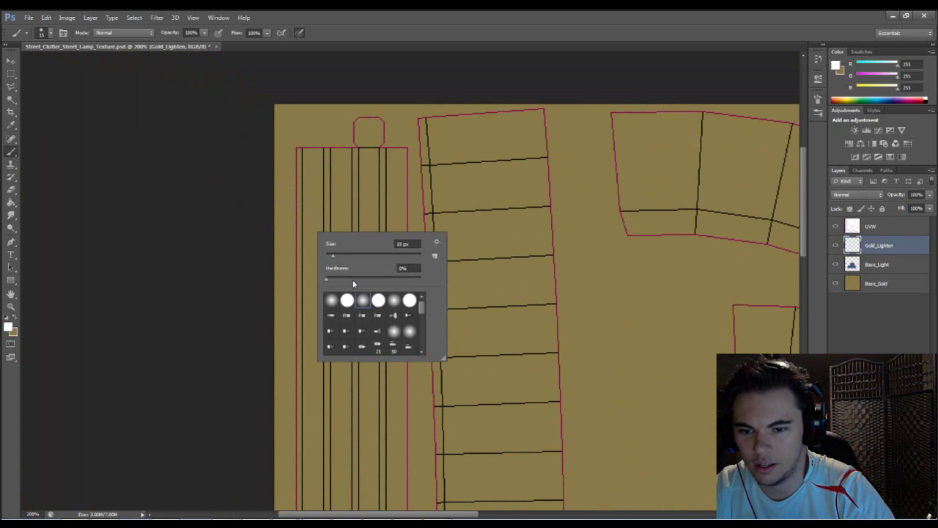
pyautogui.click(333, 255)
pyautogui.click(312, 208)
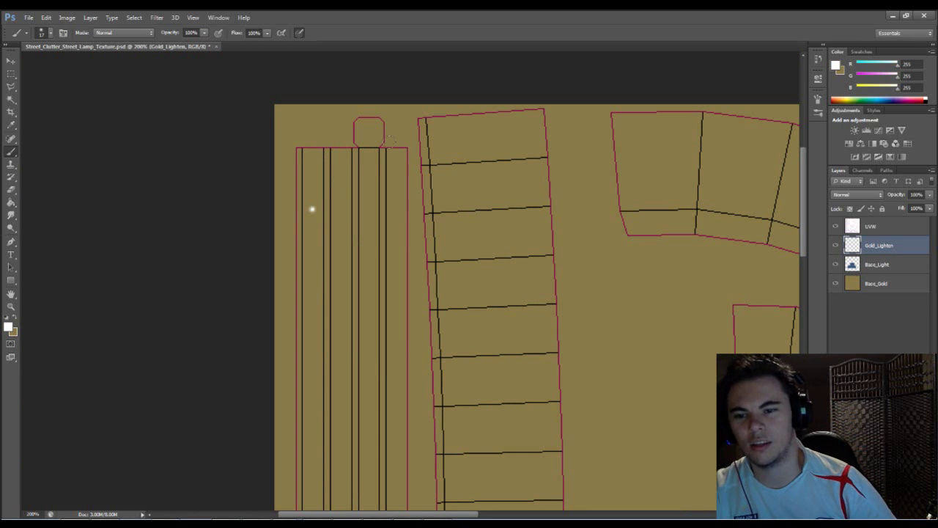
pyautogui.click(312, 151)
pyautogui.moveTo(312, 151)
pyautogui.mouseDown()
pyautogui.moveTo(312, 253)
pyautogui.moveTo(313, 143)
pyautogui.moveTo(313, 278)
pyautogui.mouseUp()
pyautogui.hotkey('ctrl', 'z')
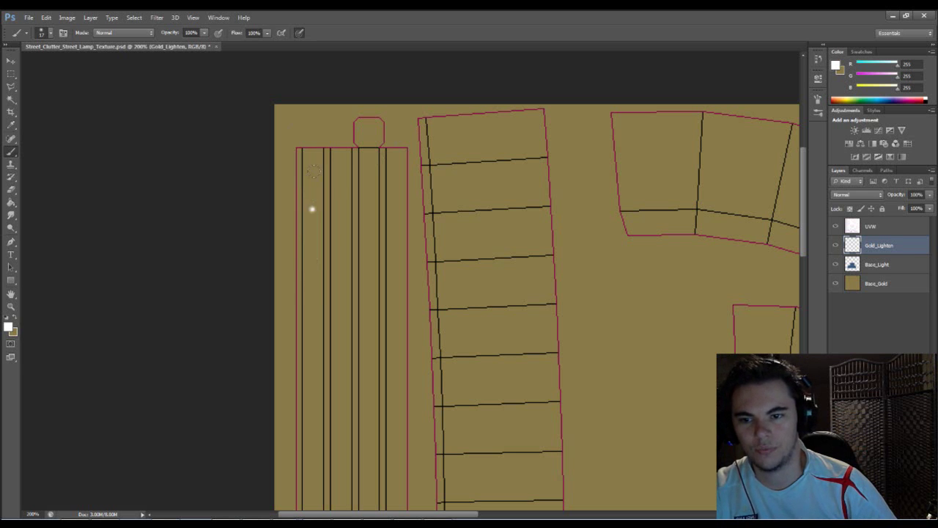
# Reduce the brush to 14 px and paint a white stripe down the full length of the tall strip's first wide column
pyautogui.rightClick(312, 208)
pyautogui.moveTo(338, 190); pyautogui.dragTo(336, 193)
pyautogui.press('Return')
pyautogui.moveTo(313, 143); pyautogui.dragTo(305, 487)
pyautogui.scroll(-10, 305, 488)
pyautogui.scroll(-5, 305, 498)
pyautogui.moveTo(310, 377)
pyautogui.mouseDown()
pyautogui.moveTo(308, 91)
pyautogui.moveTo(306, 176)
pyautogui.moveTo(298, 61)
pyautogui.mouseUp()
pyautogui.scroll(2, 300, 88)
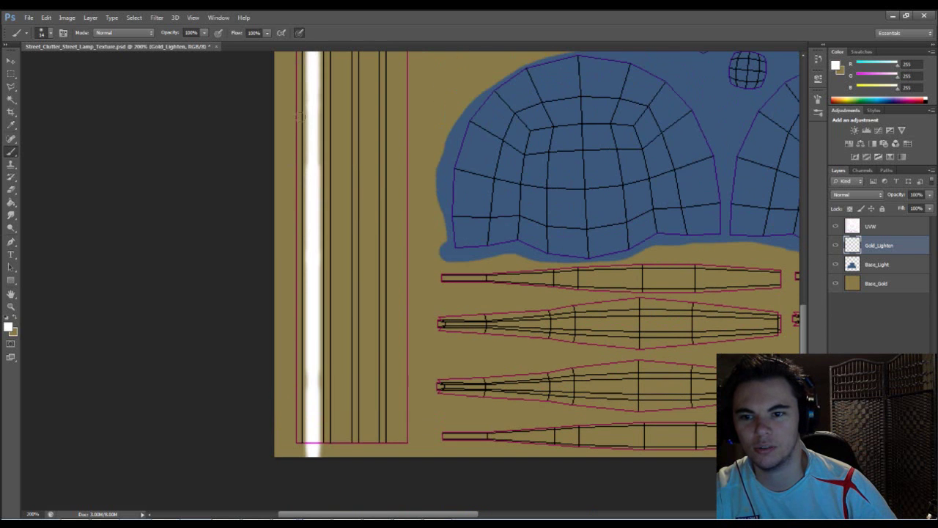
pyautogui.scroll(3, 306, 150)
pyautogui.moveTo(304, 150)
pyautogui.mouseDown()
pyautogui.moveTo(315, 492)
pyautogui.moveTo(309, 99)
pyautogui.moveTo(306, 183)
pyautogui.mouseUp()
pyautogui.scroll(2, 308, 99)
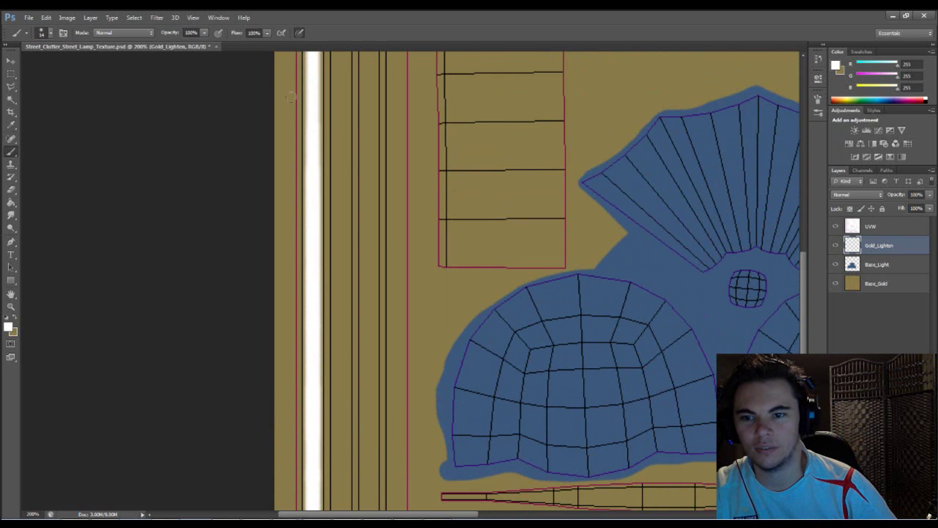
pyautogui.scroll(3, 306, 183)
pyautogui.scroll(3, 307, 147)
pyautogui.scroll(3, 300, 257)
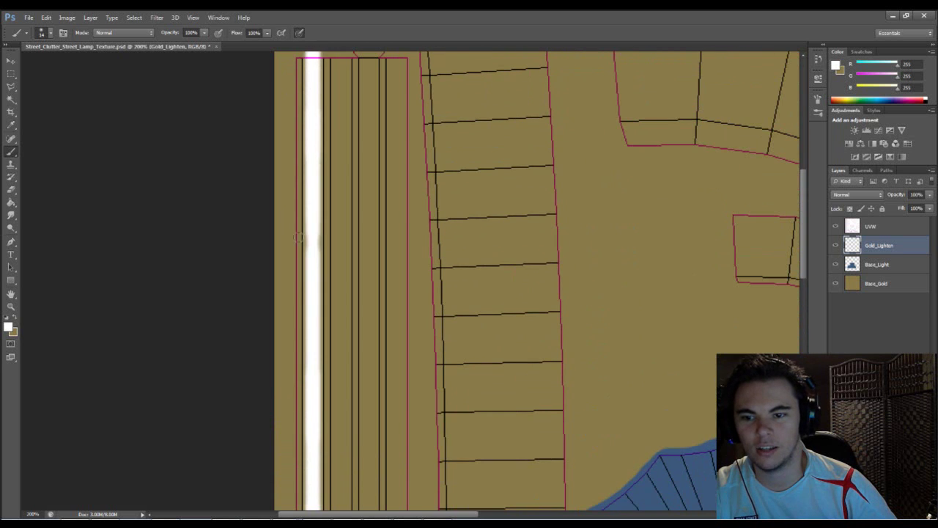
# Paint a white stripe down the full length of the tall strip's second wide column
pyautogui.moveTo(343, 150); pyautogui.dragTo(325, 174)
pyautogui.click(320, 119)
pyautogui.moveTo(320, 119); pyautogui.dragTo(322, 329)
pyautogui.moveTo(323, 236); pyautogui.dragTo(322, 500)
pyautogui.scroll(-3, 322, 452)
pyautogui.moveTo(323, 277)
pyautogui.mouseDown()
pyautogui.moveTo(322, 452)
pyautogui.moveTo(323, 138)
pyautogui.moveTo(323, 502)
pyautogui.mouseUp()
pyautogui.scroll(-3, 322, 452)
pyautogui.scroll(-5, 321, 502)
pyautogui.scroll(-3, 322, 457)
pyautogui.moveTo(322, 399); pyautogui.dragTo(322, 458)
pyautogui.scroll(-3, 323, 457)
pyautogui.moveTo(322, 352)
pyautogui.mouseDown()
pyautogui.moveTo(322, 196)
pyautogui.moveTo(322, 351)
pyautogui.moveTo(298, 355)
pyautogui.moveTo(336, 337)
pyautogui.moveTo(331, 385)
pyautogui.moveTo(336, 119)
pyautogui.moveTo(338, 150)
pyautogui.mouseUp()
# Paint a white stripe up the full length of the tall strip's third wide column
pyautogui.moveTo(337, 82); pyautogui.dragTo(336, 228)
pyautogui.scroll(4, 336, 229)
pyautogui.moveTo(337, 60); pyautogui.dragTo(335, 260)
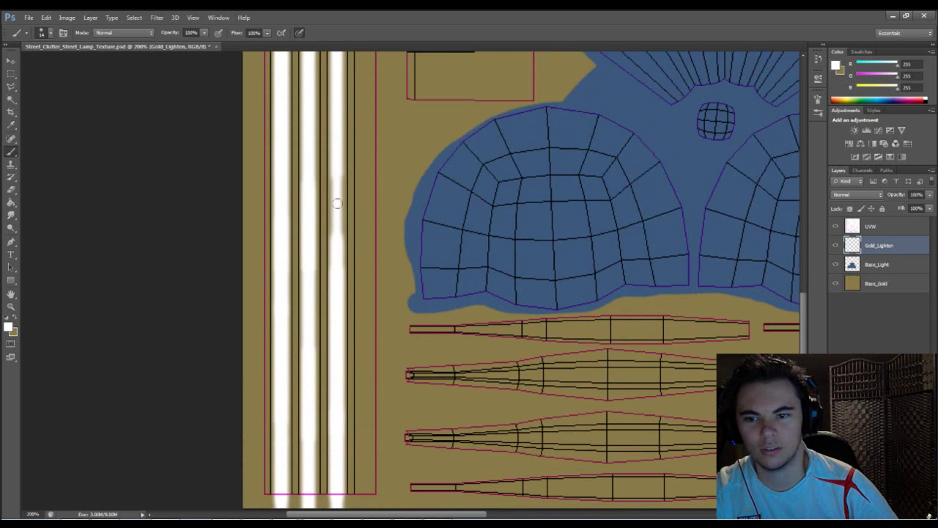
pyautogui.scroll(3, 335, 257)
pyautogui.moveTo(336, 220); pyautogui.dragTo(337, 54)
pyautogui.scroll(2, 322, 242)
pyautogui.scroll(5, 329, 291)
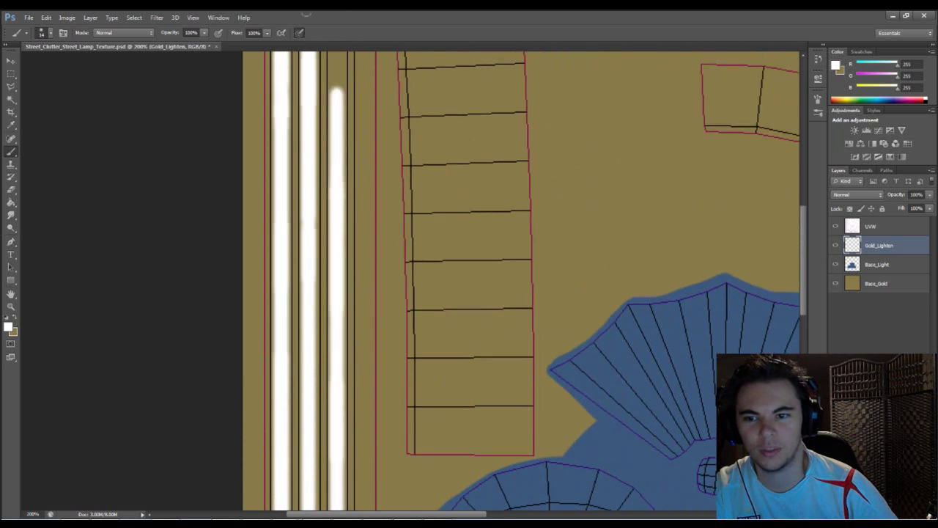
pyautogui.scroll(3, 326, 194)
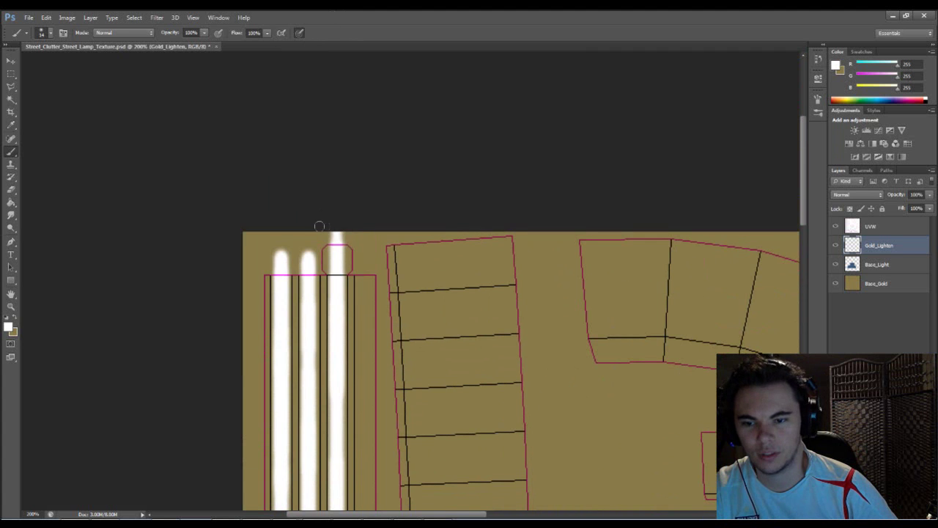
# Erase the white stripe ends that overrun the tall strip's upper edge and the small tab above it
pyautogui.press('e')
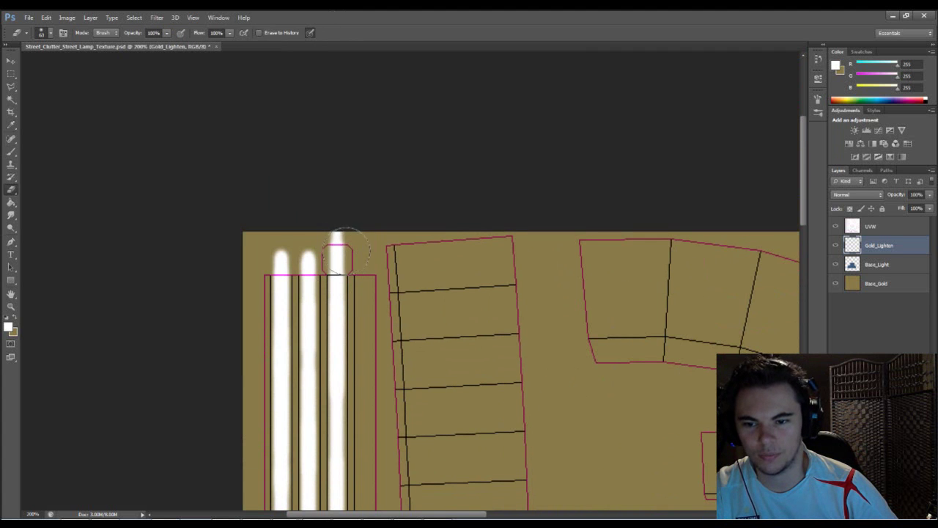
pyautogui.rightClick(346, 250)
pyautogui.press('Return')
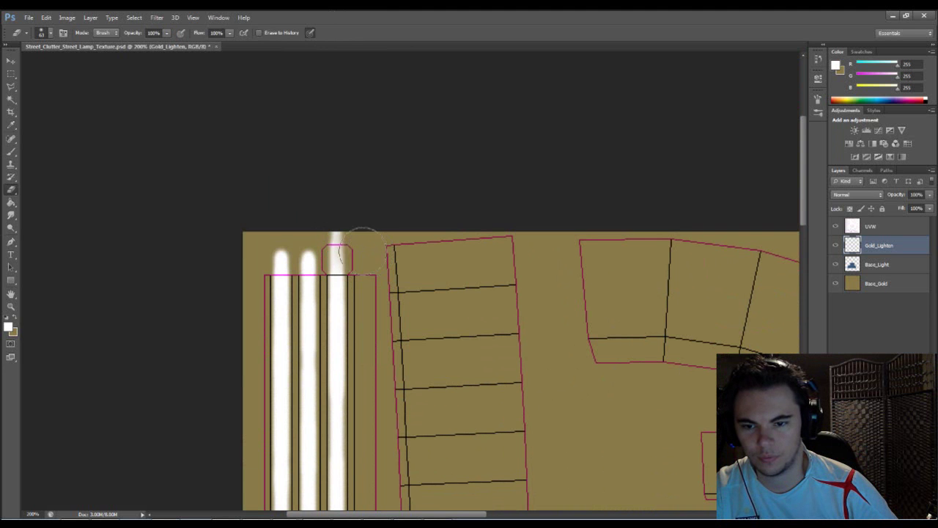
pyautogui.moveTo(342, 248)
pyautogui.mouseDown()
pyautogui.moveTo(335, 234)
pyautogui.moveTo(201, 237)
pyautogui.mouseUp()
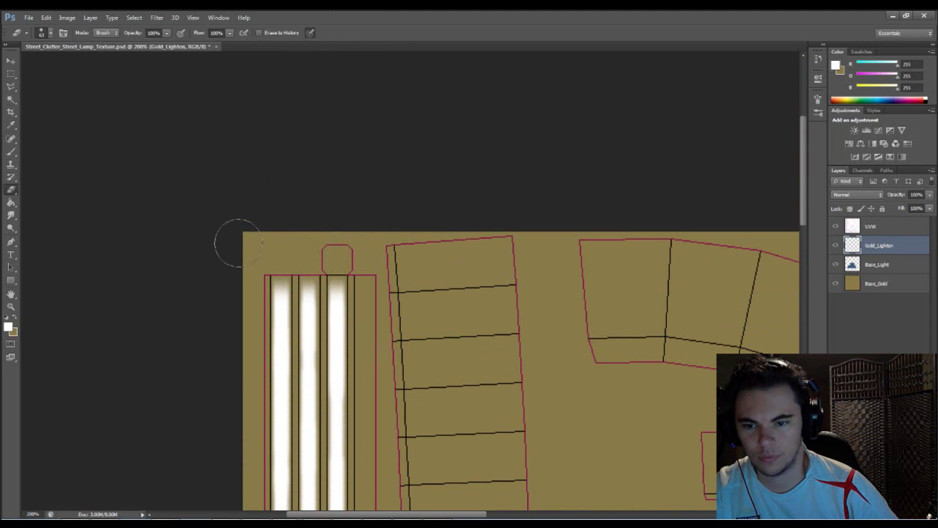
# Erase the three white stripe ends that overrun the tall strip's lower edge
pyautogui.moveTo(341, 283); pyautogui.dragTo(293, 92)
pyautogui.moveTo(366, 432); pyautogui.dragTo(375, 87)
pyautogui.moveTo(228, 502); pyautogui.dragTo(318, 259)
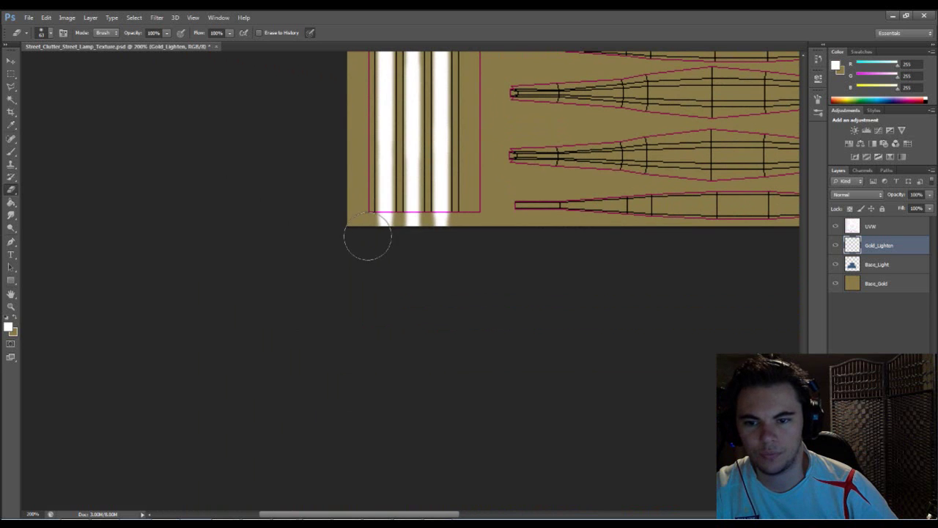
pyautogui.moveTo(367, 236)
pyautogui.mouseDown()
pyautogui.moveTo(435, 226)
pyautogui.moveTo(315, 262)
pyautogui.mouseUp()
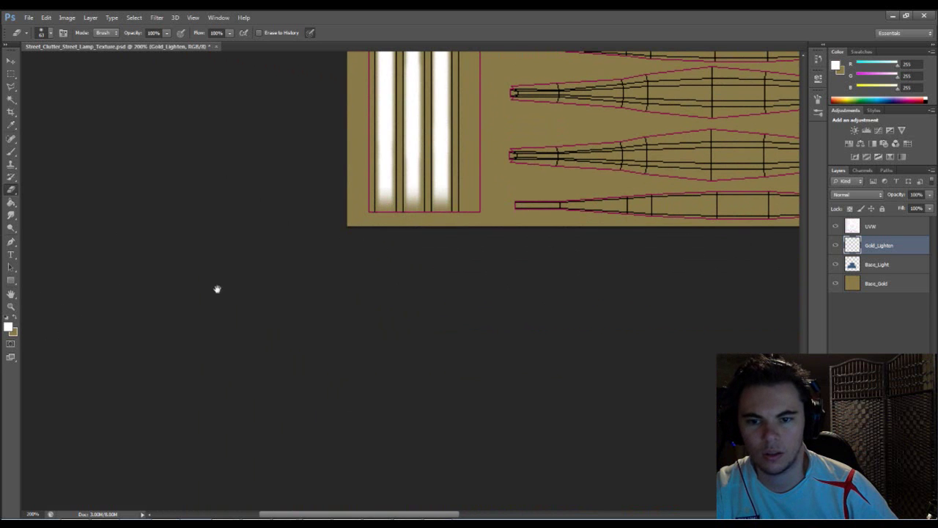
# Paint a white stripe up the full length of the tall strip's fourth wide column
pyautogui.moveTo(224, 297); pyautogui.dragTo(153, 370)
pyautogui.press('b')
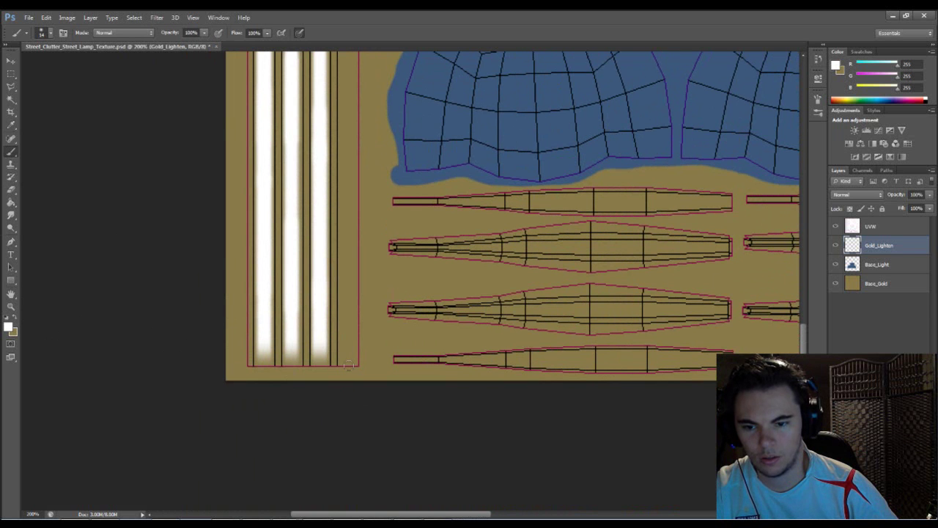
pyautogui.moveTo(349, 365)
pyautogui.keyDown('shift'); pyautogui.mouseDown()
pyautogui.moveTo(320, 236)
pyautogui.moveTo(293, 185)
pyautogui.moveTo(290, 265)
pyautogui.moveTo(294, 14)
pyautogui.mouseUp(); pyautogui.keyUp('shift')
pyautogui.scroll(12, 319, 293)
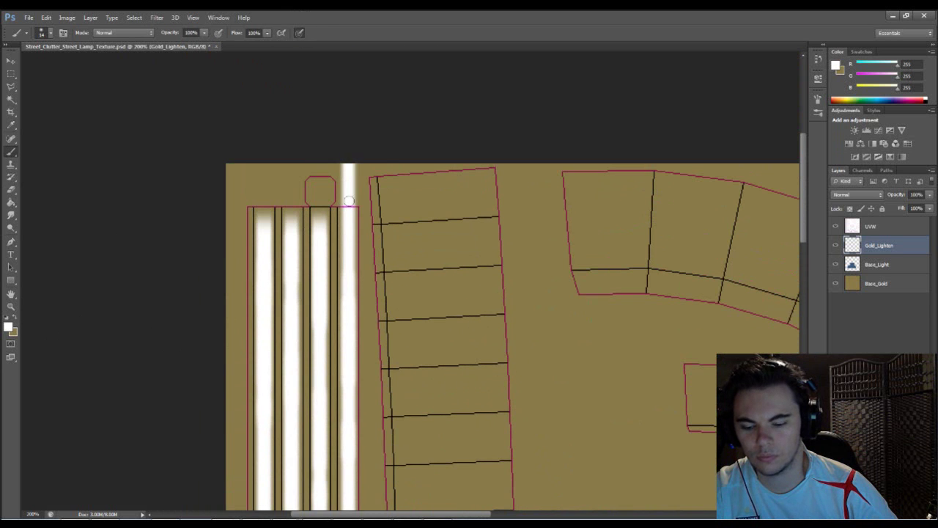
# Erase the fourth white stripe's end that overruns the tall strip's upper edge
pyautogui.press('e')
pyautogui.moveTo(333, 162)
pyautogui.mouseDown()
pyautogui.moveTo(348, 196)
pyautogui.moveTo(384, 182)
pyautogui.moveTo(352, 195)
pyautogui.moveTo(338, 192)
pyautogui.moveTo(373, 184)
pyautogui.moveTo(344, 188)
pyautogui.mouseUp()
pyautogui.hotkey('ctrl', 'z')
pyautogui.moveTo(432, 162); pyautogui.dragTo(442, 137)
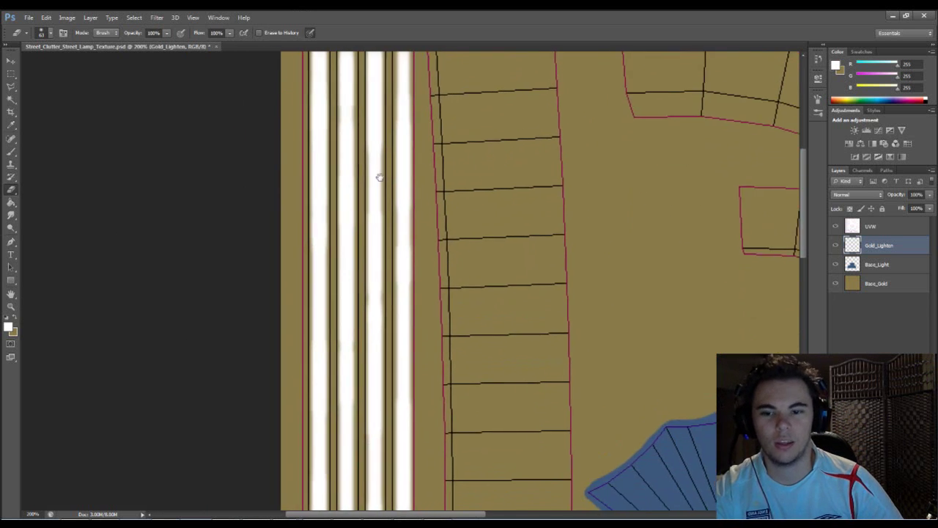
# Reduce the eraser to a tip only a few pixels wide
pyautogui.rightClick(394, 195)
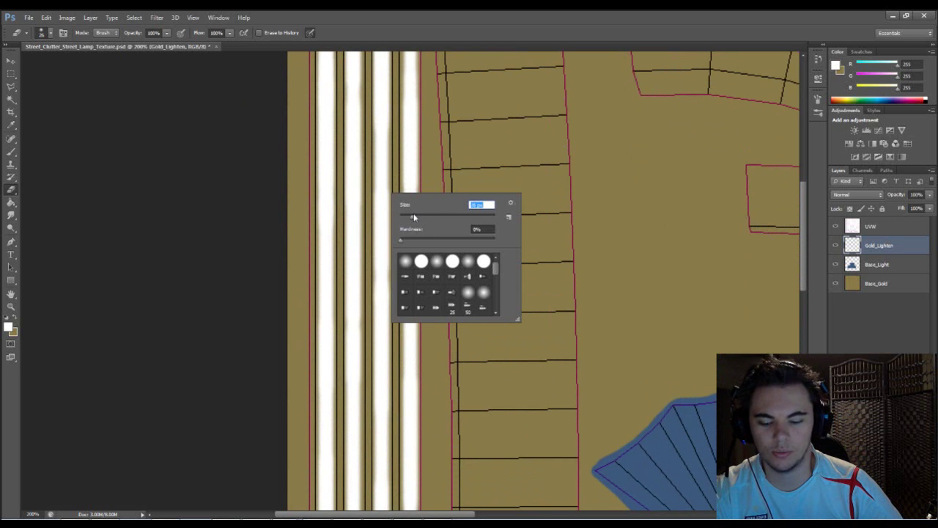
pyautogui.write('b')
pyautogui.click(432, 178)
pyautogui.click(474, 210)
pyautogui.rightClick(438, 177)
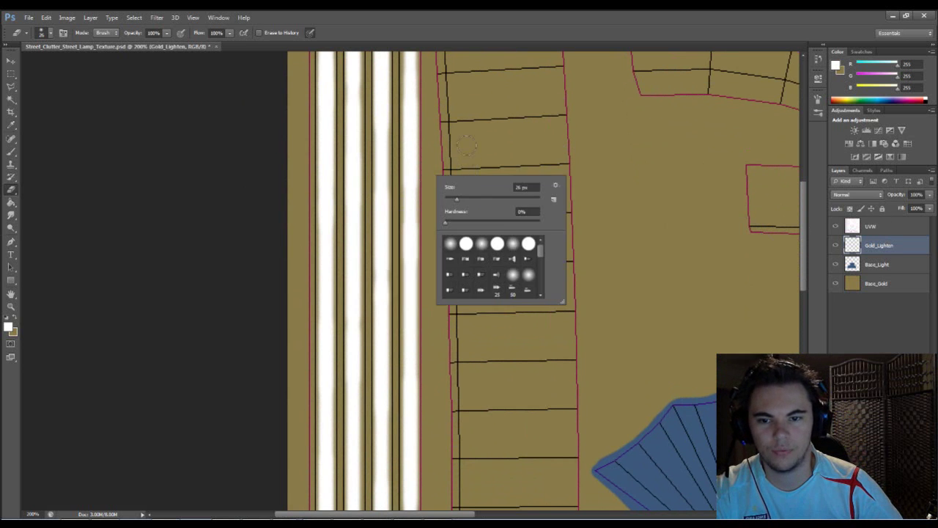
pyautogui.rightClick(476, 139)
pyautogui.moveTo(491, 160); pyautogui.dragTo(485, 159)
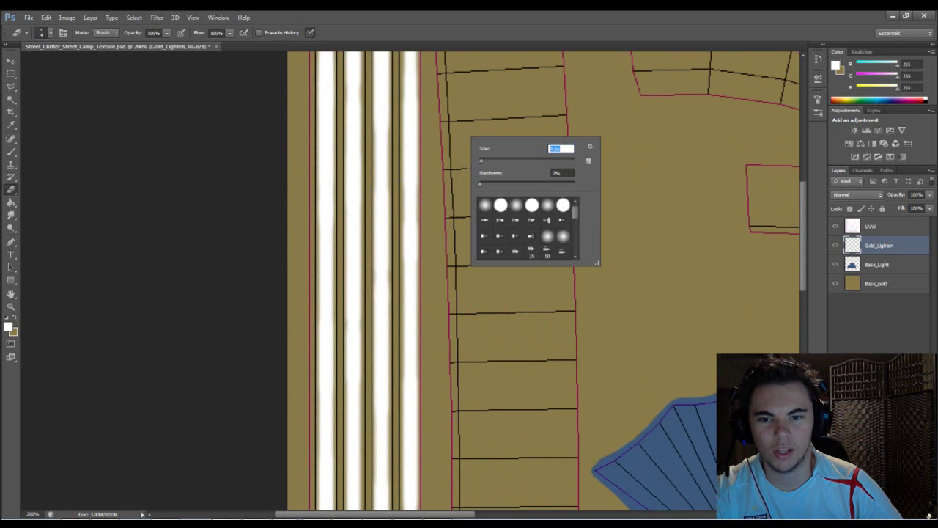
pyautogui.click(284, 331)
pyautogui.press('space')
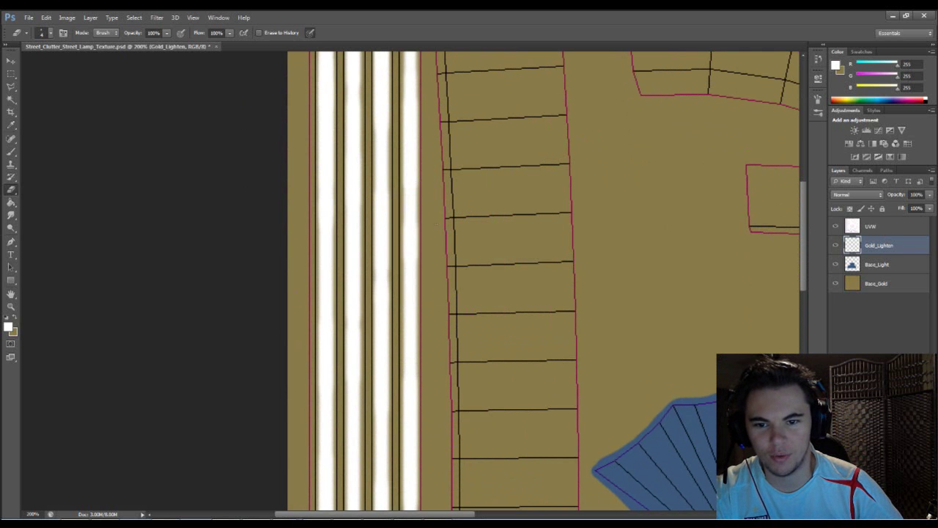
# Enlarge the eraser to 46 px and erase the fourth white stripe's end that overruns the tall strip's lower edge
pyautogui.moveTo(358, 385); pyautogui.dragTo(348, 224)
pyautogui.scroll(-6, 347, 223)
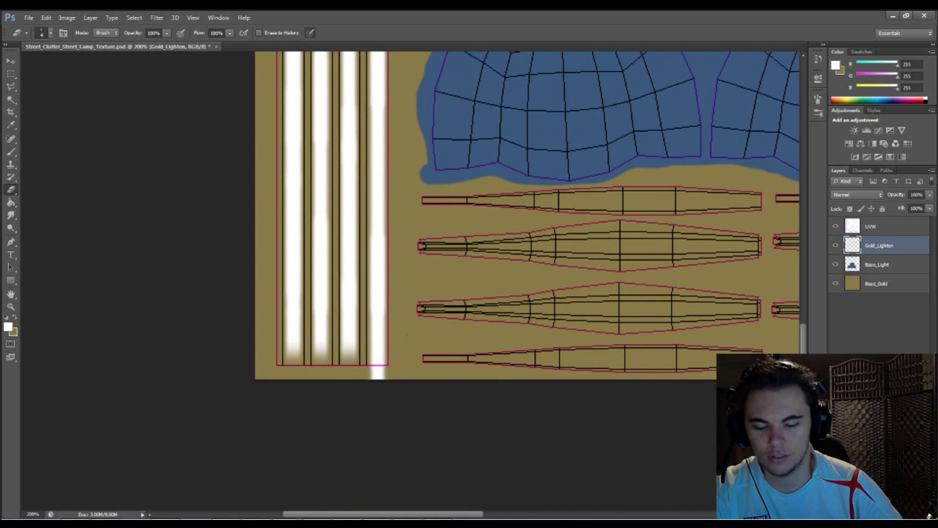
pyautogui.rightClick(372, 370)
pyautogui.click(359, 372)
pyautogui.rightClick(371, 370)
pyautogui.click(392, 396)
pyautogui.moveTo(360, 389)
pyautogui.mouseDown()
pyautogui.moveTo(388, 385)
pyautogui.moveTo(361, 377)
pyautogui.moveTo(369, 381)
pyautogui.mouseUp()
pyautogui.rightClick(404, 394)
pyautogui.rightClick(388, 361)
pyautogui.press('Return')
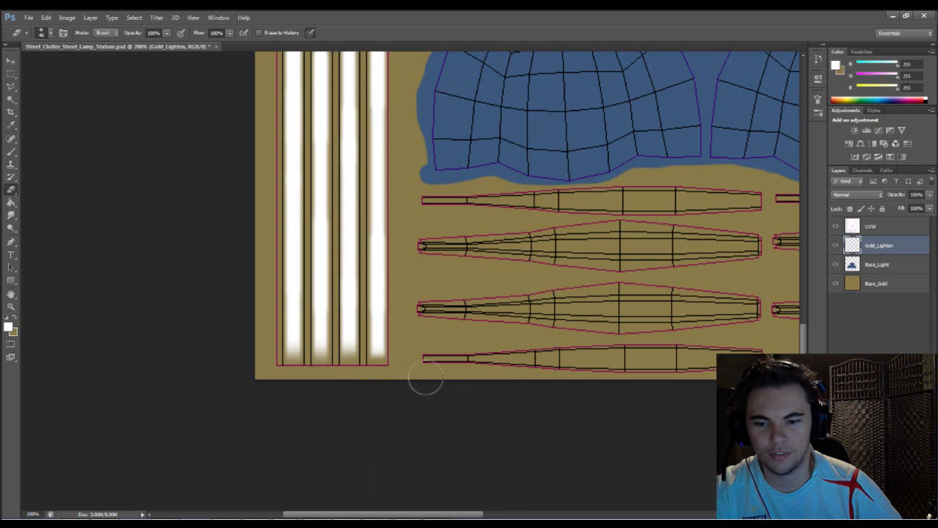
# Try a thin white line with a smaller brush in the narrow column between the third and fourth wide columns
pyautogui.rightClick(366, 365)
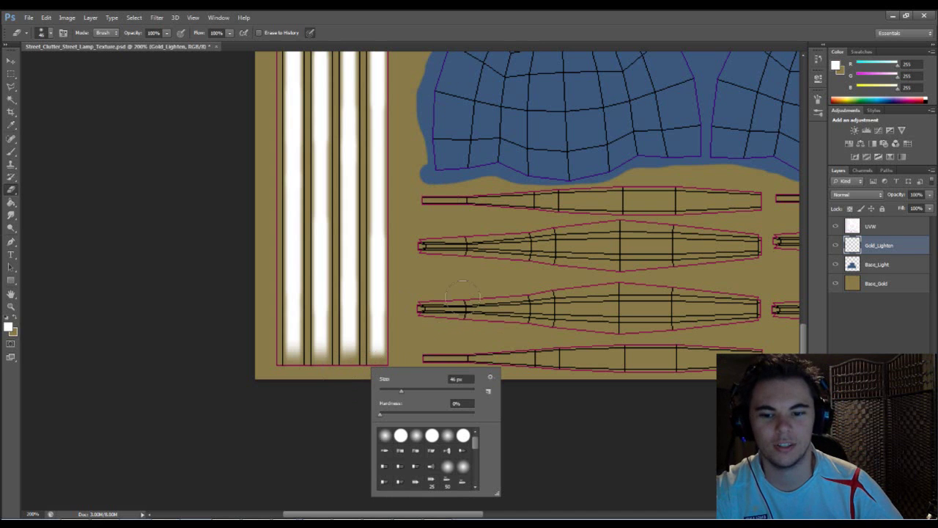
pyautogui.rightClick(422, 276)
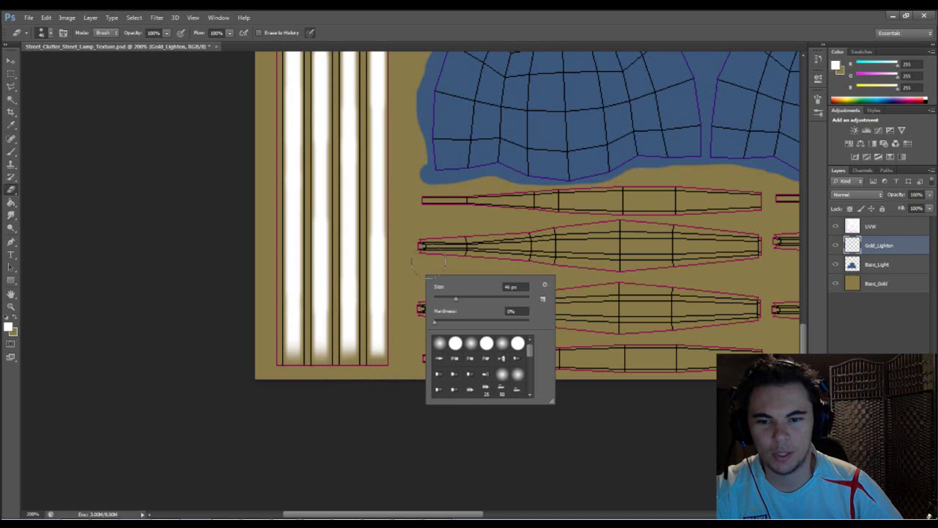
pyautogui.press('Escape')
pyautogui.press('b')
pyautogui.rightClick(436, 249)
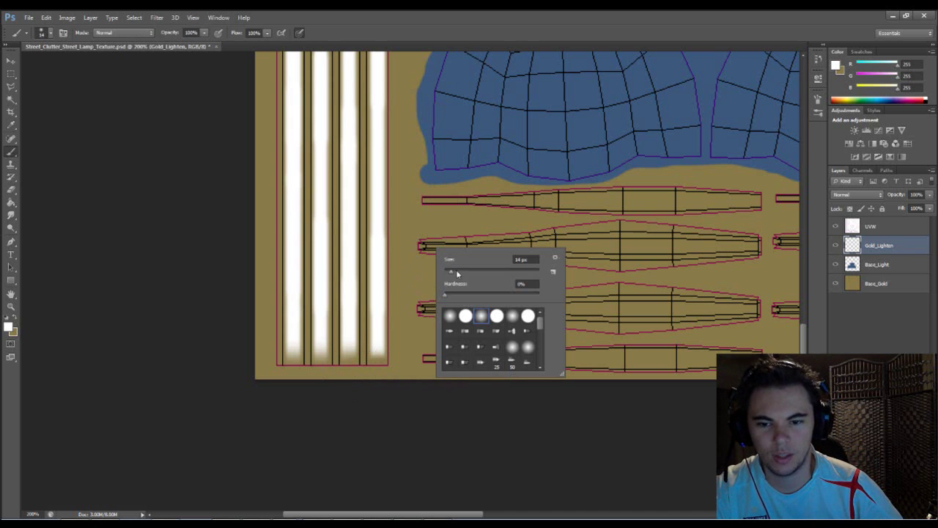
pyautogui.moveTo(457, 273); pyautogui.dragTo(449, 273)
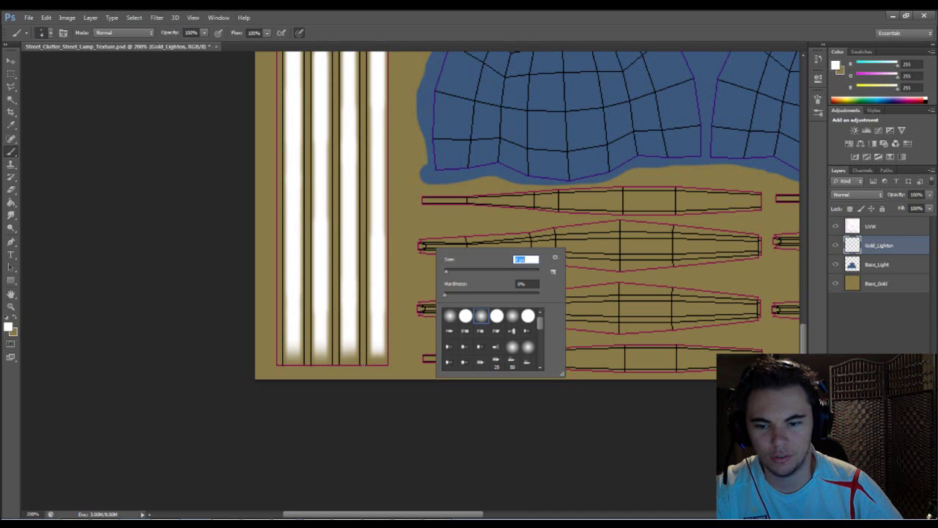
pyautogui.click(365, 365)
pyautogui.keyDown('shift'); pyautogui.moveTo(363, 364); pyautogui.dragTo(356, 173); pyautogui.keyUp('shift')
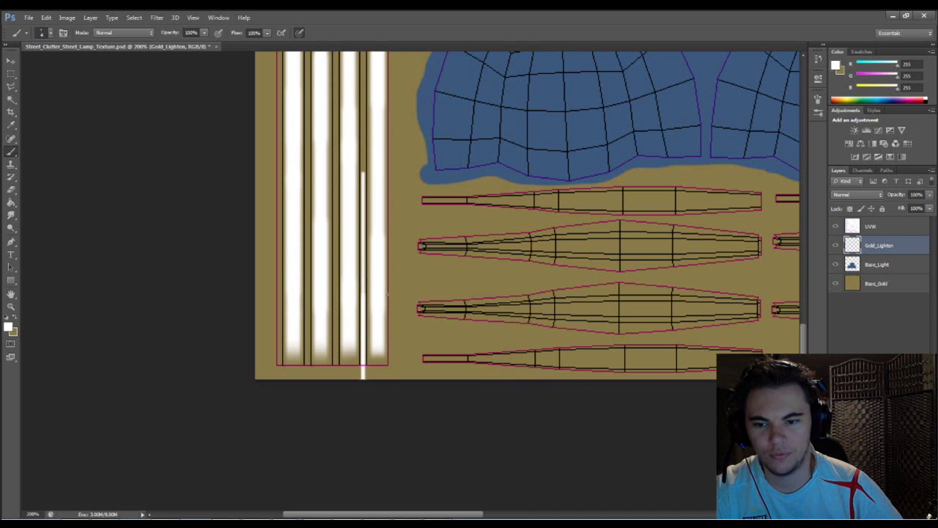
pyautogui.hotkey('ctrl', 'z')
# With a 2 px brush, paint a thin white line up the narrow column between the third and fourth wide columns and erase its upper overrun
pyautogui.rightClick(454, 335)
pyautogui.click(540, 346)
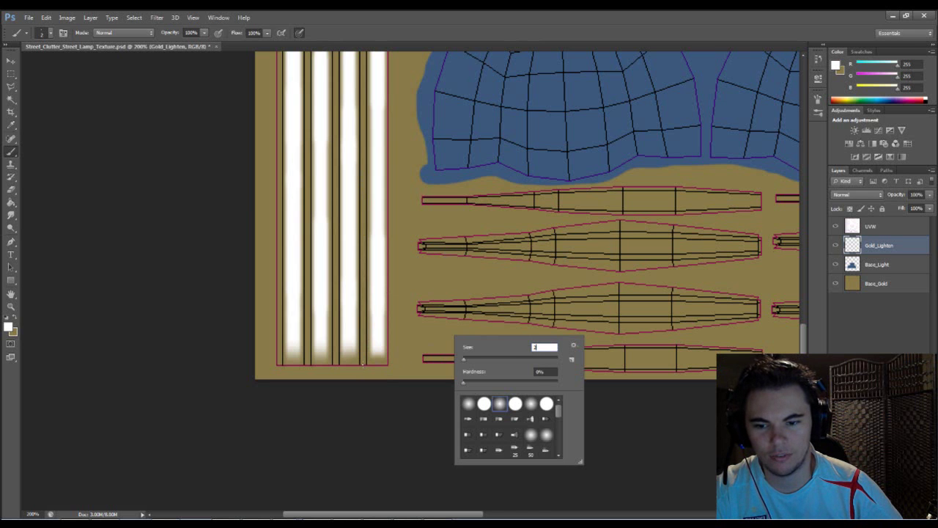
pyautogui.press('Return')
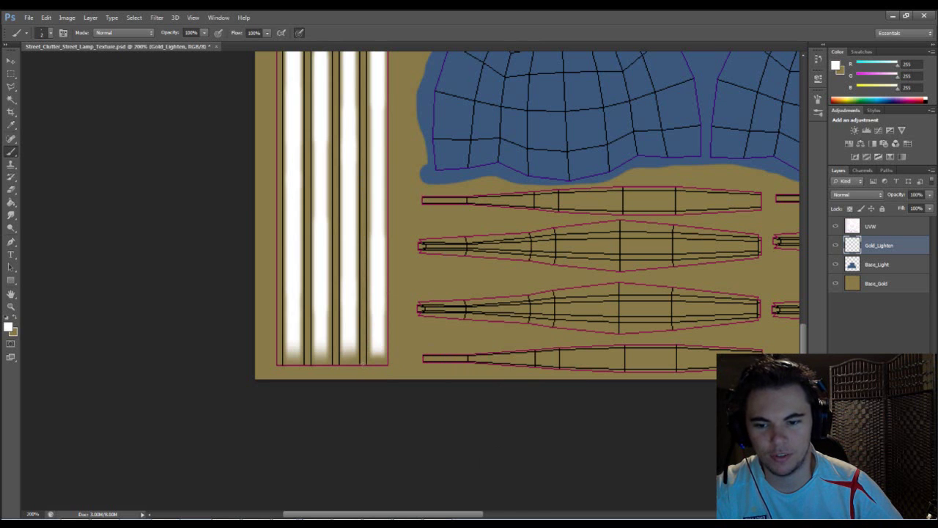
pyautogui.moveTo(362, 367); pyautogui.dragTo(362, 206)
pyautogui.moveTo(362, 321)
pyautogui.keyDown('shift'); pyautogui.mouseDown()
pyautogui.moveTo(362, 89)
pyautogui.moveTo(363, 227)
pyautogui.mouseUp(); pyautogui.keyUp('shift')
pyautogui.scroll(1, 362, 110)
pyautogui.scroll(8, 364, 281)
pyautogui.scroll(12, 364, 280)
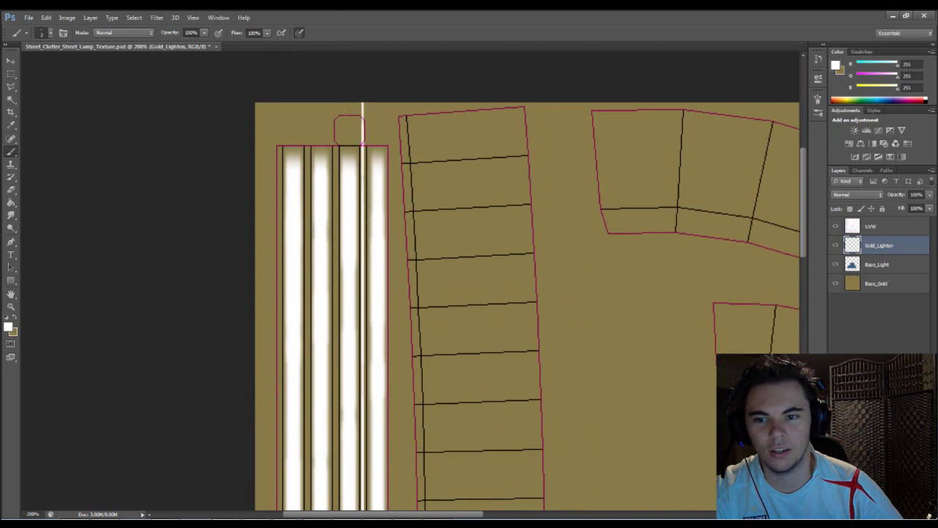
pyautogui.press('e')
pyautogui.moveTo(362, 94)
pyautogui.mouseDown()
pyautogui.moveTo(365, 143)
pyautogui.moveTo(366, 133)
pyautogui.mouseUp()
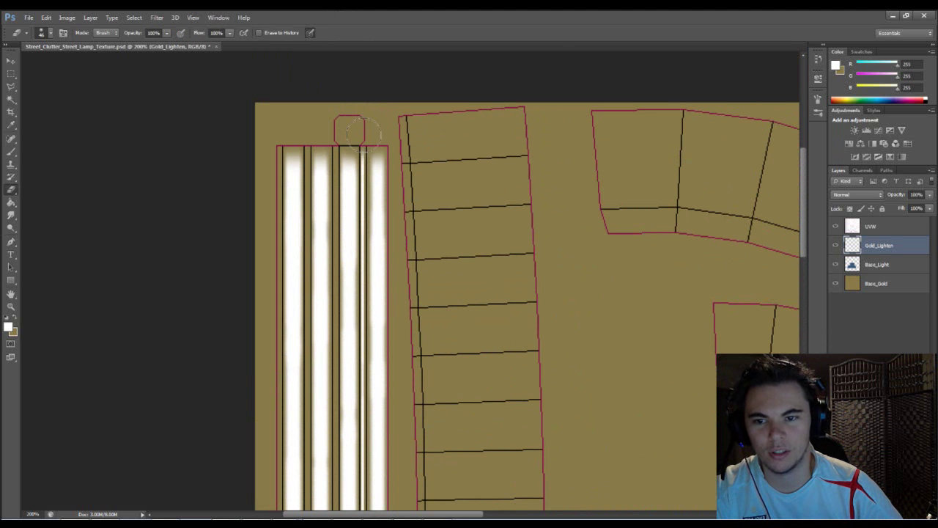
# Paint a thin white line down the full length of the narrow column between the second and third wide columns
pyautogui.press('b')
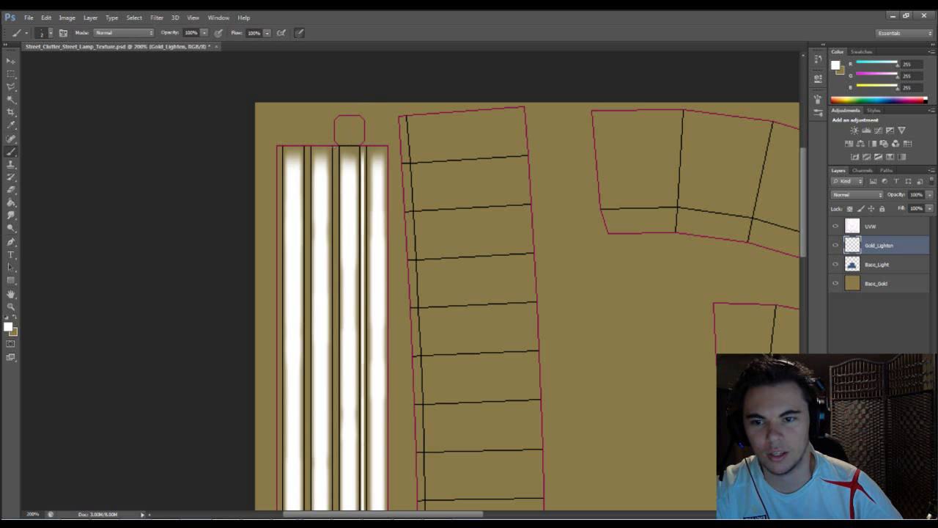
pyautogui.moveTo(335, 146); pyautogui.dragTo(333, 219)
pyautogui.moveTo(334, 166)
pyautogui.mouseDown()
pyautogui.moveTo(336, 399)
pyautogui.moveTo(335, 201)
pyautogui.mouseUp()
pyautogui.scroll(-5, 335, 293)
pyautogui.moveTo(334, 246); pyautogui.dragTo(335, 469)
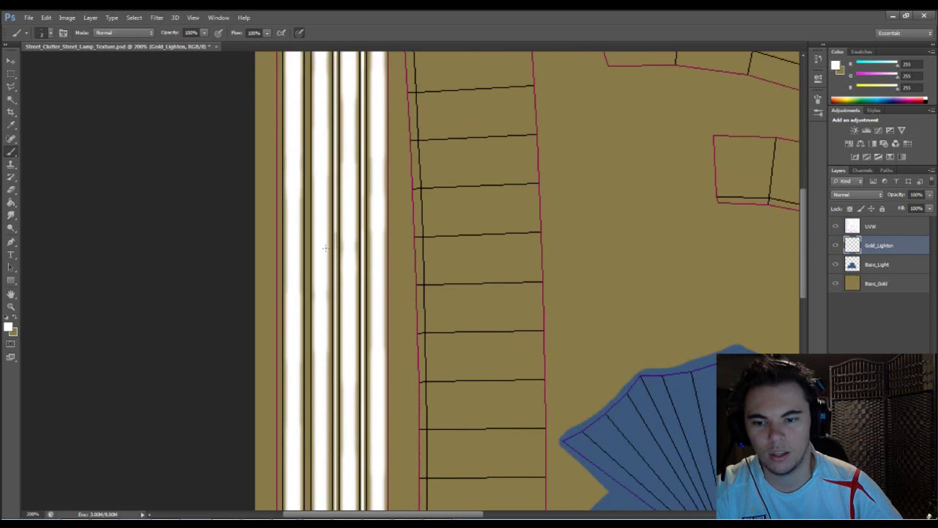
pyautogui.scroll(-8, 337, 367)
pyautogui.scroll(-6, 337, 348)
pyautogui.moveTo(335, 362); pyautogui.dragTo(335, 513)
pyautogui.scroll(-5, 335, 469)
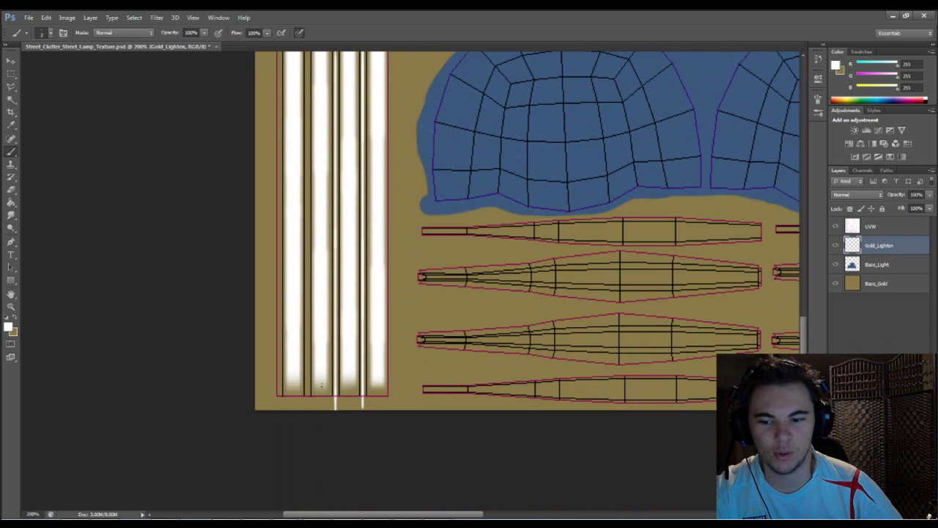
# Erase the two thin white line ends that overrun the tall strip's lower edge
pyautogui.press('e')
pyautogui.moveTo(330, 425)
pyautogui.mouseDown()
pyautogui.moveTo(358, 412)
pyautogui.moveTo(320, 415)
pyautogui.moveTo(374, 412)
pyautogui.moveTo(352, 410)
pyautogui.mouseUp()
pyautogui.moveTo(293, 280); pyautogui.dragTo(311, 499)
pyautogui.moveTo(324, 126); pyautogui.dragTo(343, 477)
pyautogui.moveTo(335, 84); pyautogui.dragTo(373, 298)
# Paint a thin white line down the full length of the narrow column between the first and second wide columns
pyautogui.press('b')
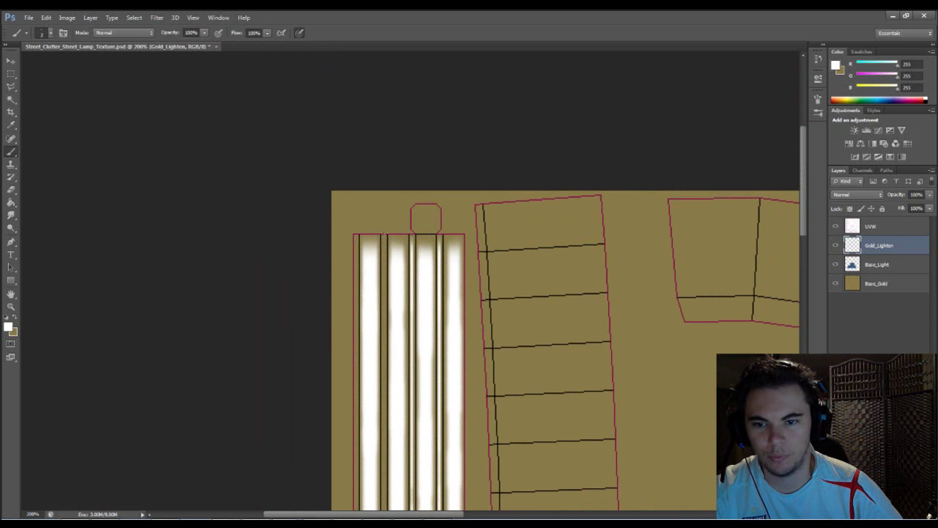
pyautogui.keyDown('shift'); pyautogui.moveTo(391, 270); pyautogui.dragTo(388, 316); pyautogui.keyUp('shift')
pyautogui.keyDown('shift'); pyautogui.moveTo(384, 226); pyautogui.dragTo(372, 486); pyautogui.keyUp('shift')
pyautogui.scroll(-3, 372, 439)
pyautogui.keyDown('shift'); pyautogui.moveTo(384, 295); pyautogui.dragTo(374, 508); pyautogui.keyUp('shift')
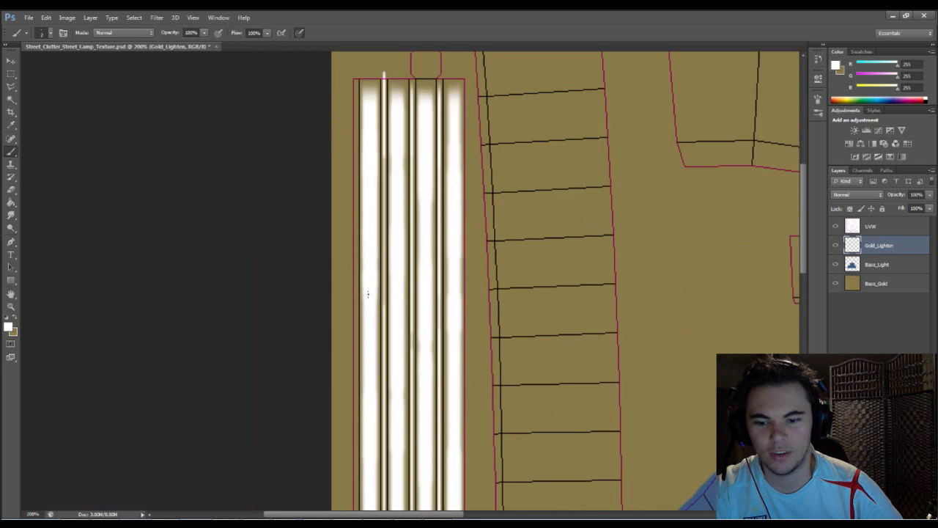
pyautogui.scroll(-5, 369, 293)
pyautogui.keyDown('shift'); pyautogui.moveTo(384, 272); pyautogui.dragTo(358, 510); pyautogui.keyUp('shift')
pyautogui.scroll(-10, 383, 439)
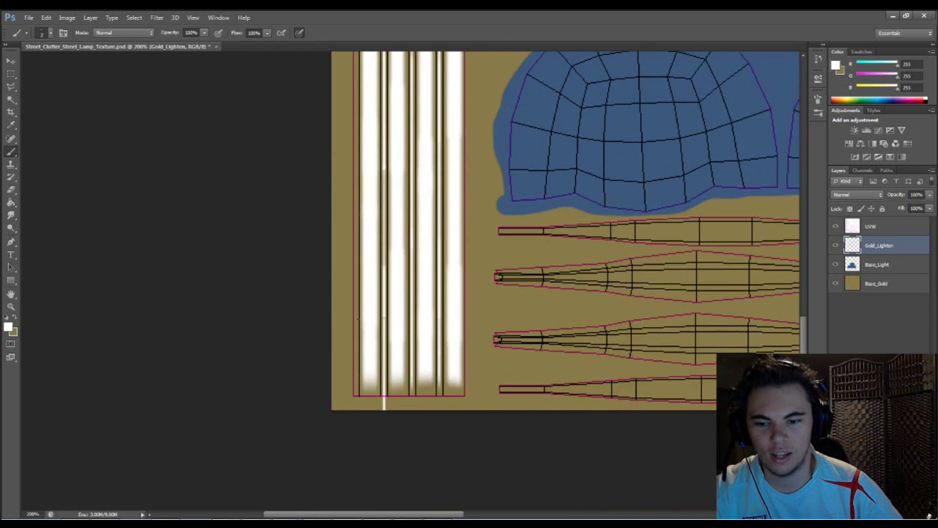
# Erase the ends of the thin line beside the first wide column where they overrun the tall strip's lower and upper edges
pyautogui.press('e')
pyautogui.moveTo(381, 440); pyautogui.dragTo(383, 414)
pyautogui.moveTo(305, 211); pyautogui.dragTo(312, 465)
pyautogui.moveTo(322, 96); pyautogui.dragTo(340, 354)
pyautogui.moveTo(440, 194); pyautogui.dragTo(436, 198)
# Paint a thin white line down the full length of the narrow column along the tall strip's outer left edge
pyautogui.press('b')
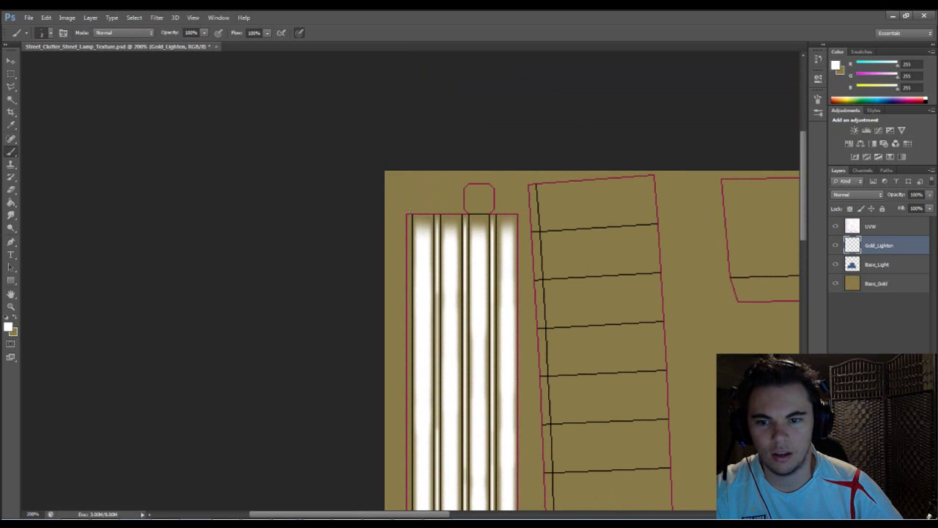
pyautogui.moveTo(408, 255); pyautogui.dragTo(409, 411)
pyautogui.scroll(-10, 408, 413)
pyautogui.scroll(-4, 409, 414)
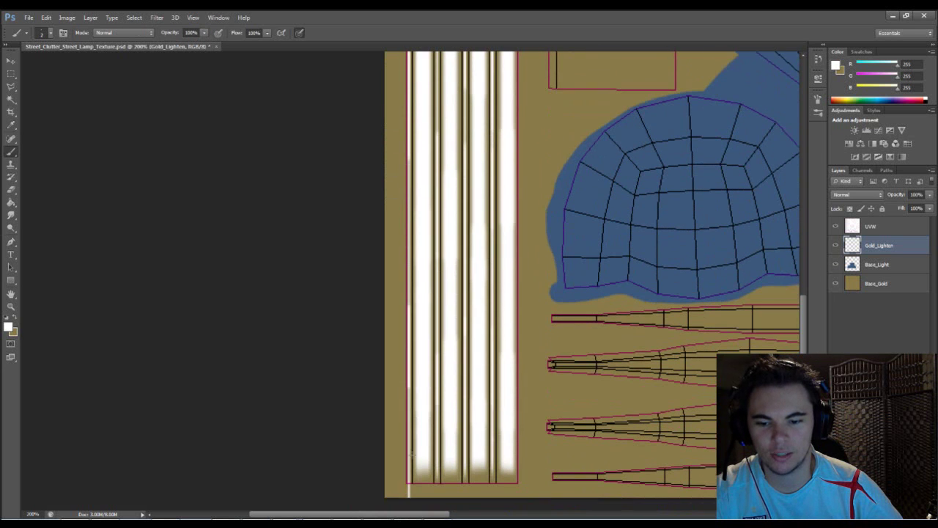
# Erase the outermost thin line's ends that overrun the tall strip's lower and upper edges
pyautogui.press('e')
pyautogui.scroll(-3, 381, 472)
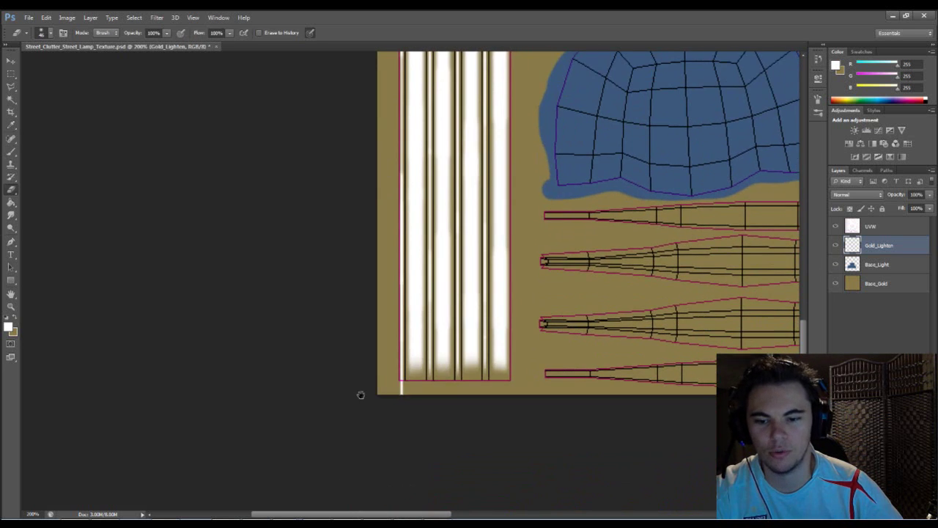
pyautogui.moveTo(398, 392); pyautogui.dragTo(398, 395)
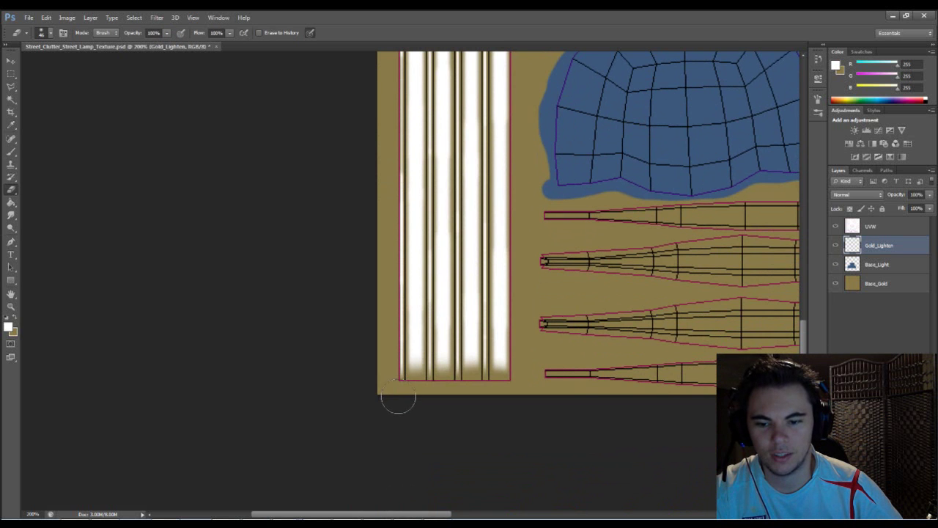
pyautogui.moveTo(314, 227); pyautogui.dragTo(366, 469)
pyautogui.moveTo(389, 147); pyautogui.dragTo(400, 224)
pyautogui.scroll(5, 400, 343)
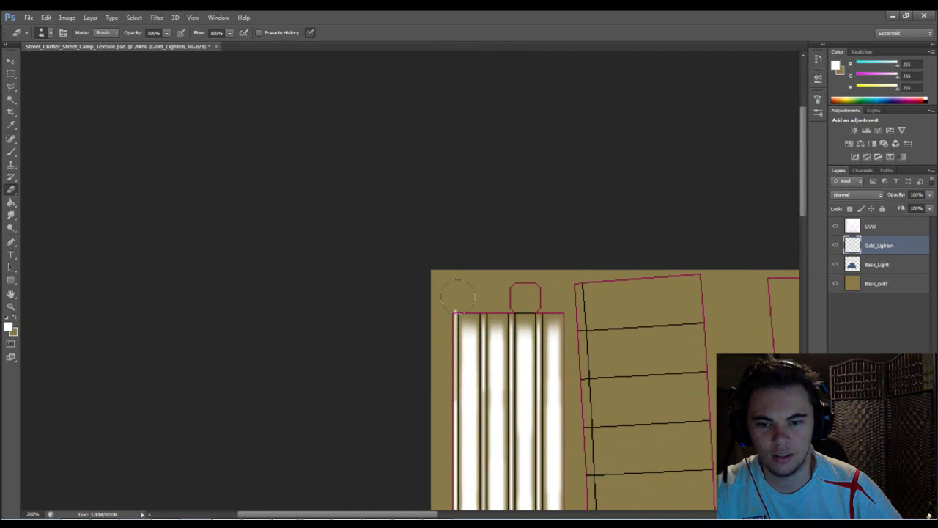
pyautogui.hscroll(4, 487, 257)
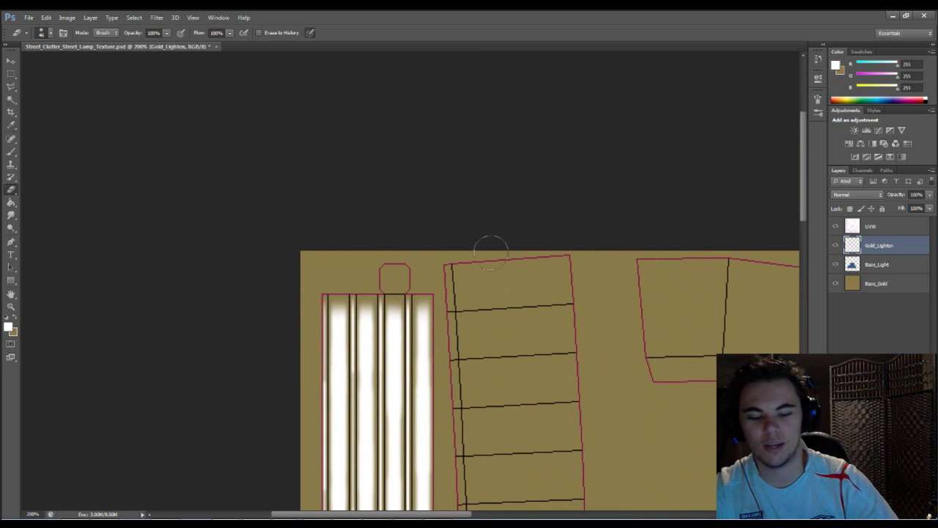
# Set the brush to 25 px and paint a white spot on the small tab above the tall strip
pyautogui.hotkey('ctrl', '-')
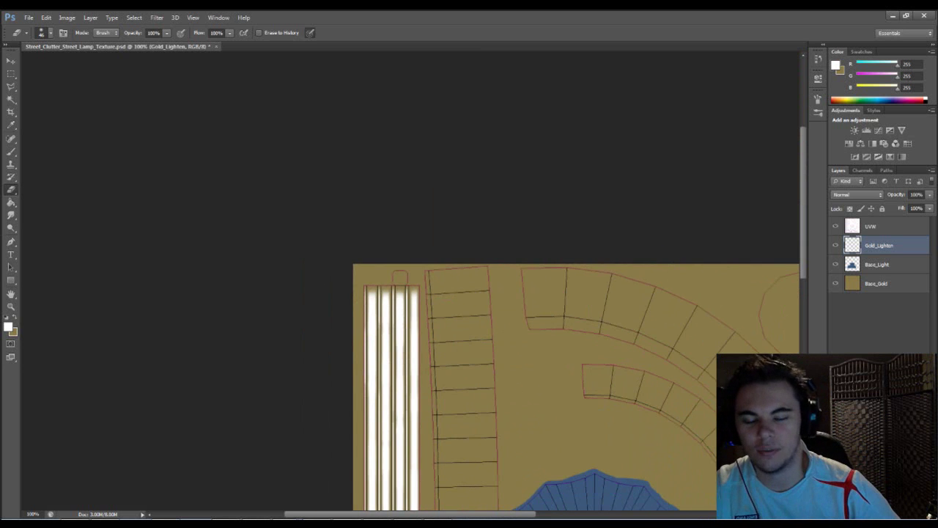
pyautogui.moveTo(477, 298); pyautogui.dragTo(489, 261)
pyautogui.press('b')
pyautogui.rightClick(411, 230)
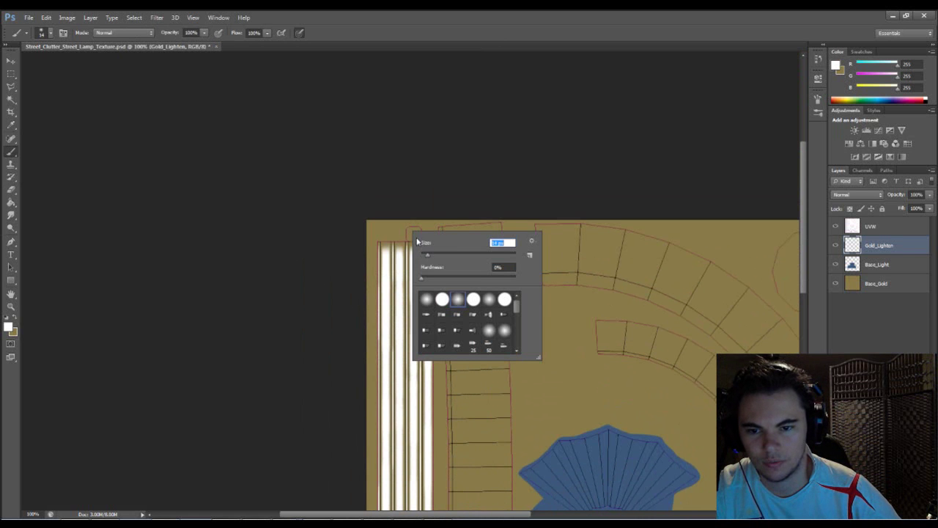
pyautogui.press('Return')
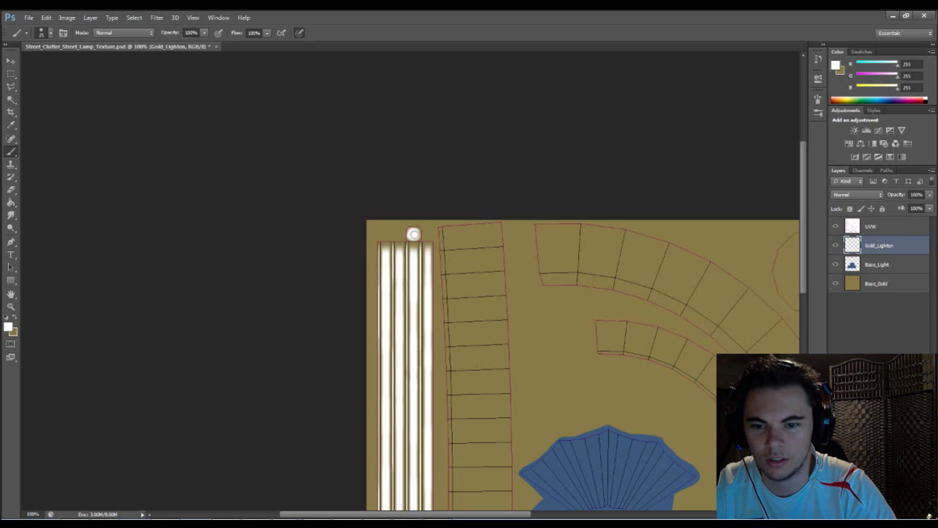
# Enlarge the brush to about 101 px and paint a soft white spot at the upper end of the segmented strip beside the tall strip
pyautogui.moveTo(443, 239); pyautogui.dragTo(444, 241)
pyautogui.hotkey('ctrl', 'z')
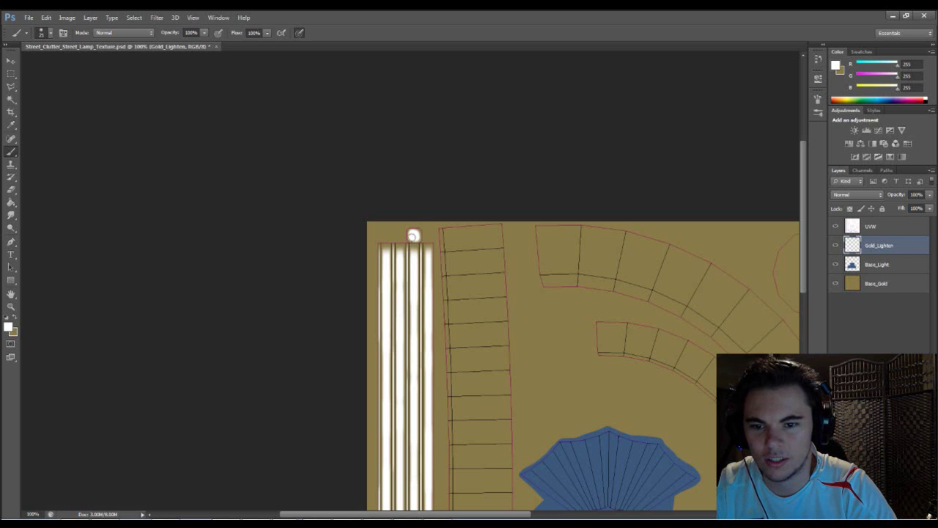
pyautogui.moveTo(496, 257)
pyautogui.mouseDown()
pyautogui.moveTo(469, 246)
pyautogui.moveTo(484, 270)
pyautogui.moveTo(516, 269)
pyautogui.mouseUp()
pyautogui.rightClick(469, 247)
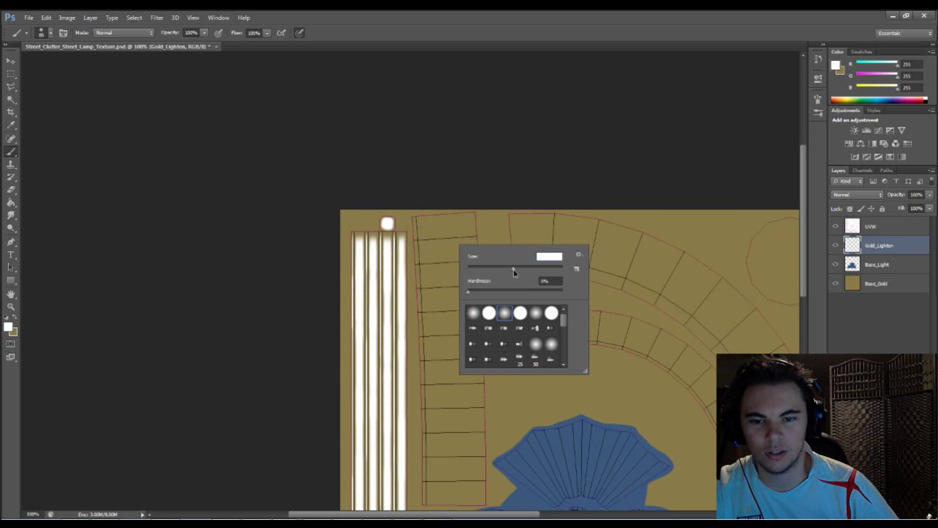
pyautogui.click(447, 232)
pyautogui.click(447, 230)
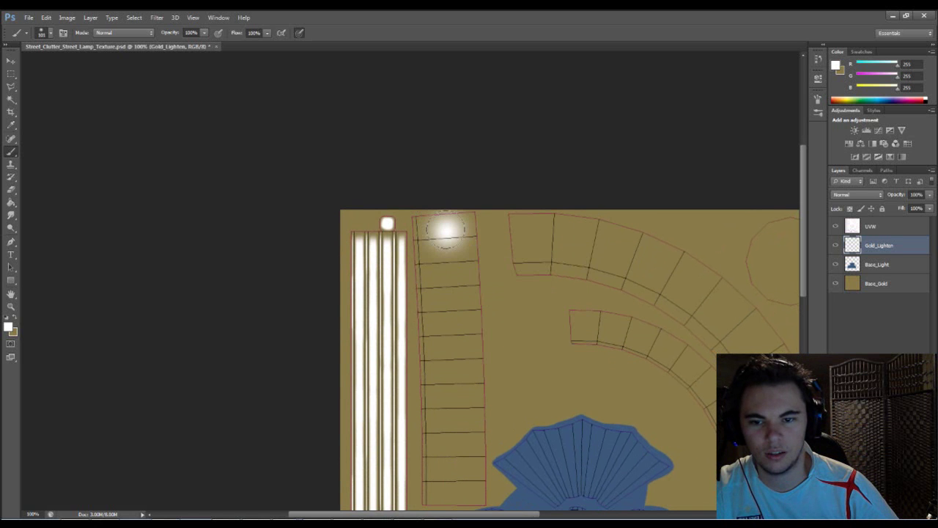
pyautogui.moveTo(447, 230)
pyautogui.mouseDown()
pyautogui.moveTo(447, 259)
pyautogui.moveTo(447, 232)
pyautogui.mouseUp()
pyautogui.hotkey('ctrl', 'z')
pyautogui.click(445, 222)
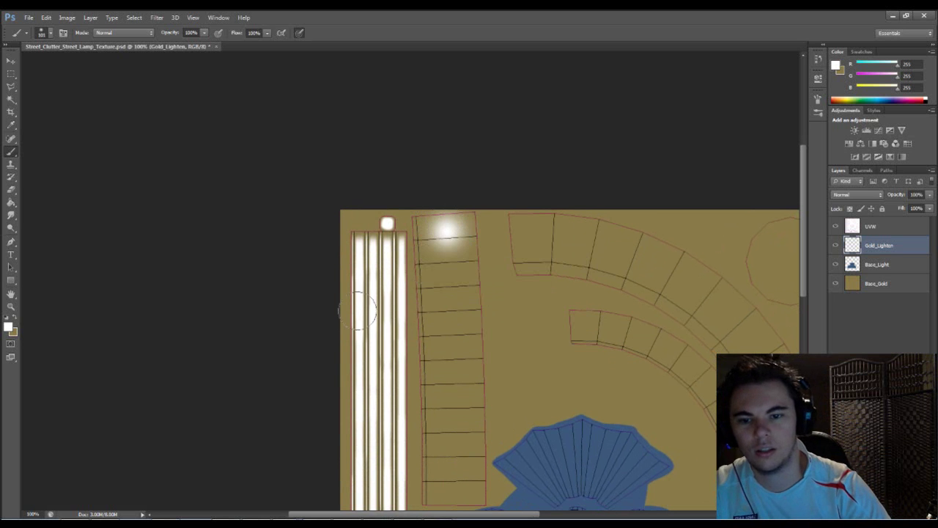
# Paint a wide white band down the full length of the segmented strip beside the tall strip
pyautogui.click(445, 227)
pyautogui.moveTo(445, 227); pyautogui.dragTo(449, 455)
pyautogui.scroll(-8, 462, 308)
pyautogui.moveTo(449, 297)
pyautogui.mouseDown()
pyautogui.moveTo(449, 308)
pyautogui.moveTo(445, 213)
pyautogui.moveTo(450, 234)
pyautogui.moveTo(437, 193)
pyautogui.mouseUp()
pyautogui.scroll(7, 437, 193)
pyautogui.moveTo(417, 274); pyautogui.dragTo(413, 195)
# Erase the white overrun along the segmented strip's left edge and reduce the eraser size to 41 px
pyautogui.press('e')
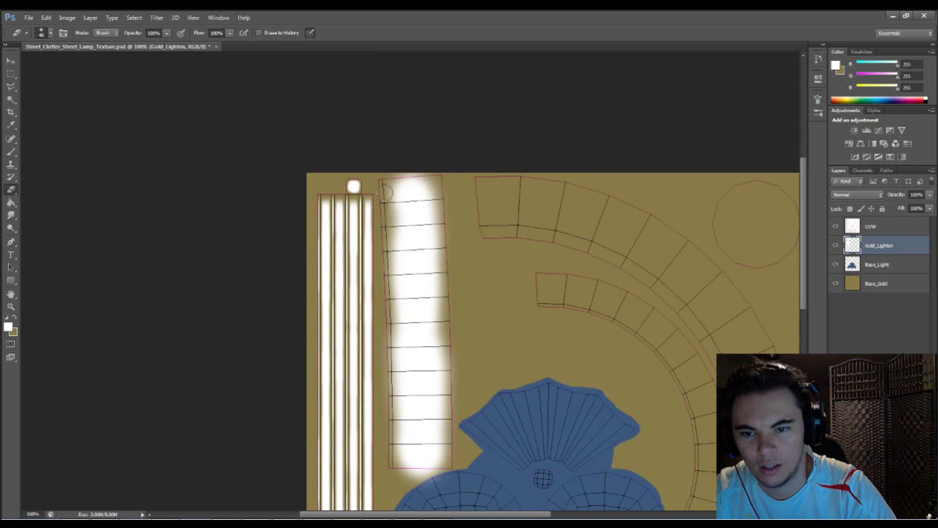
pyautogui.moveTo(385, 216)
pyautogui.mouseDown()
pyautogui.moveTo(392, 354)
pyautogui.moveTo(389, 226)
pyautogui.mouseUp()
pyautogui.rightClick(418, 256)
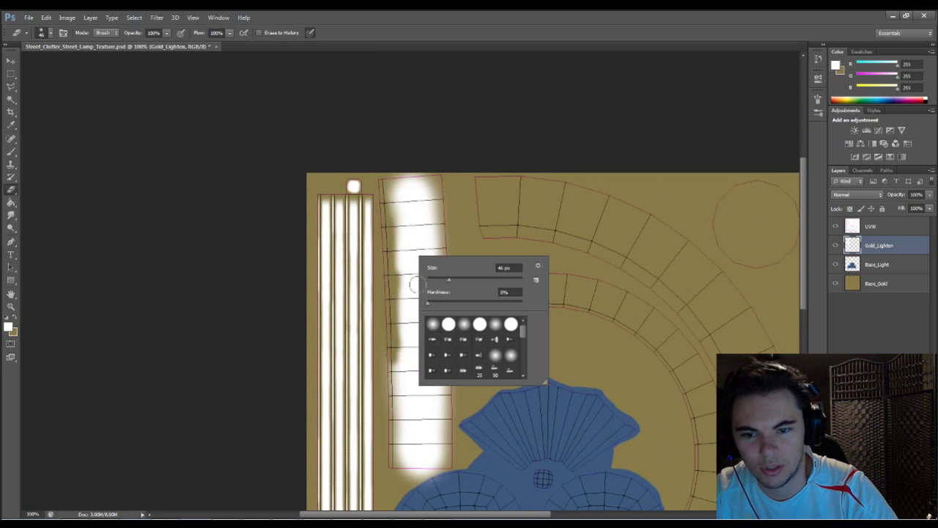
pyautogui.click(383, 365)
pyautogui.moveTo(384, 365)
pyautogui.mouseDown()
pyautogui.moveTo(397, 458)
pyautogui.moveTo(396, 395)
pyautogui.moveTo(384, 436)
pyautogui.mouseUp()
pyautogui.rightClick(415, 362)
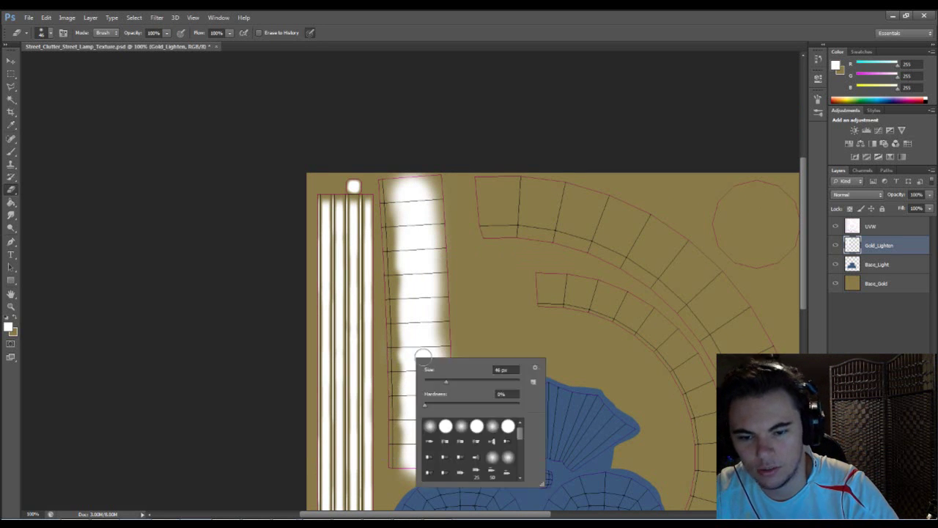
pyautogui.moveTo(446, 382); pyautogui.dragTo(443, 381)
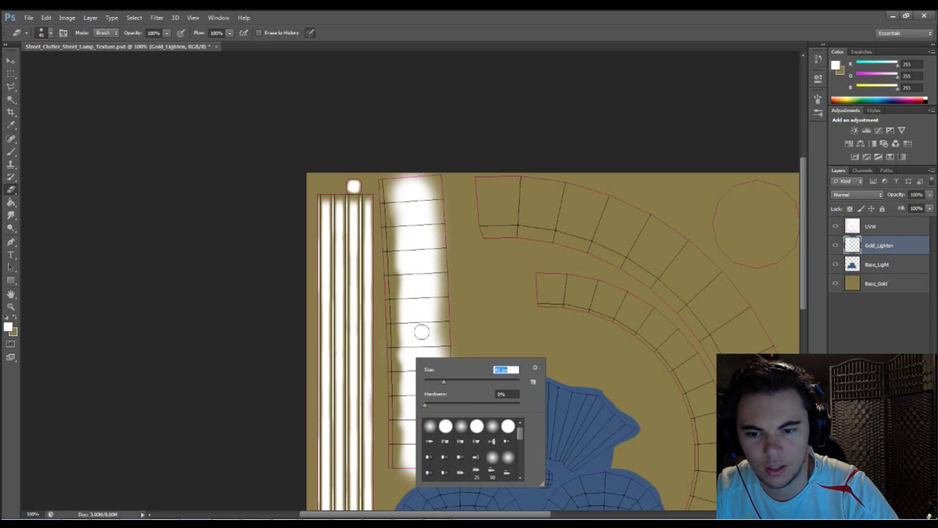
pyautogui.click(422, 333)
# Repaint the white band up to the segmented strip's upper edge with a resized brush and trim its overrun at the lower end
pyautogui.press('b')
pyautogui.rightClick(424, 343)
pyautogui.click(471, 366)
pyautogui.click(423, 330)
pyautogui.moveTo(421, 350)
pyautogui.mouseDown()
pyautogui.moveTo(404, 425)
pyautogui.moveTo(419, 460)
pyautogui.moveTo(408, 212)
pyautogui.moveTo(414, 174)
pyautogui.moveTo(423, 178)
pyautogui.moveTo(404, 178)
pyautogui.moveTo(417, 192)
pyautogui.mouseUp()
pyautogui.hotkey('ctrl', 'z')
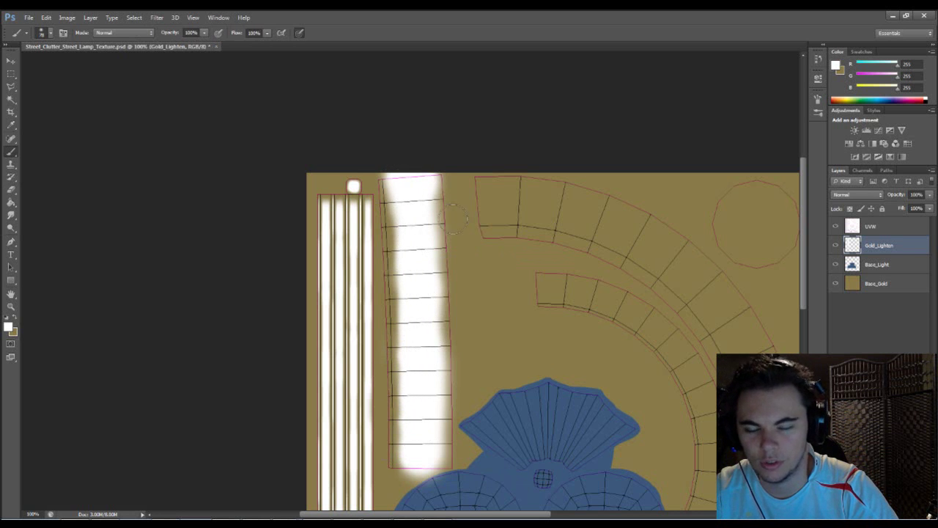
pyautogui.moveTo(502, 294); pyautogui.dragTo(524, 187)
pyautogui.press('e')
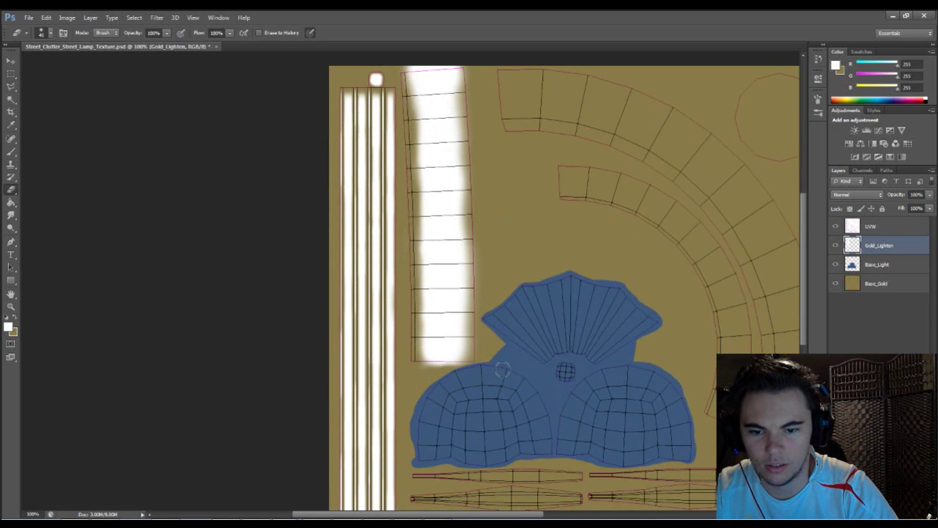
# Set the Gold_Lighten layer's blend mode to Overlay and its opacity to 22%
pyautogui.click(857, 194)
pyautogui.click(835, 321)
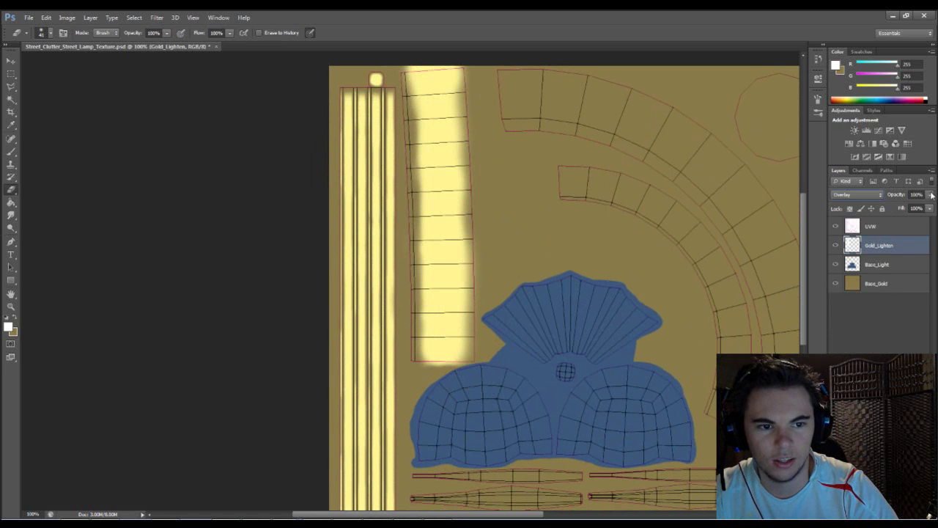
pyautogui.click(929, 195)
pyautogui.moveTo(926, 208); pyautogui.dragTo(890, 212)
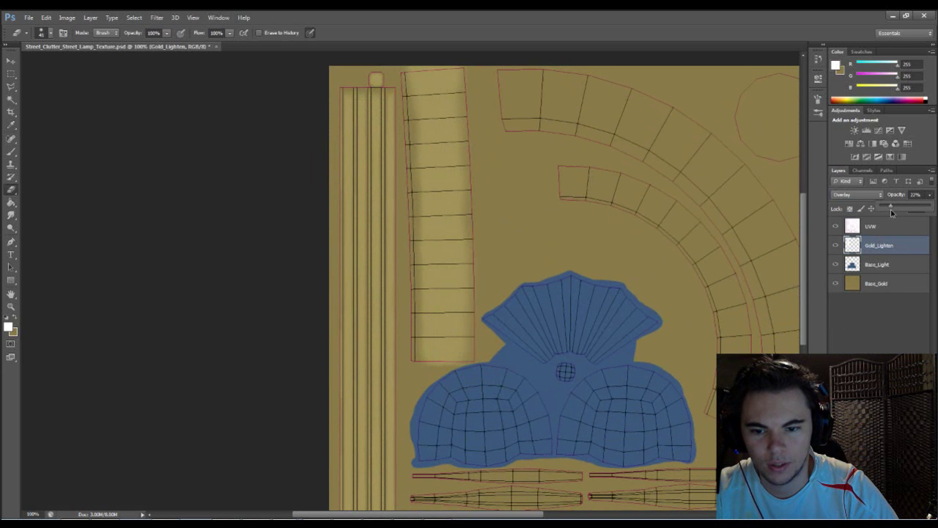
pyautogui.hotkey('ctrl', '-')
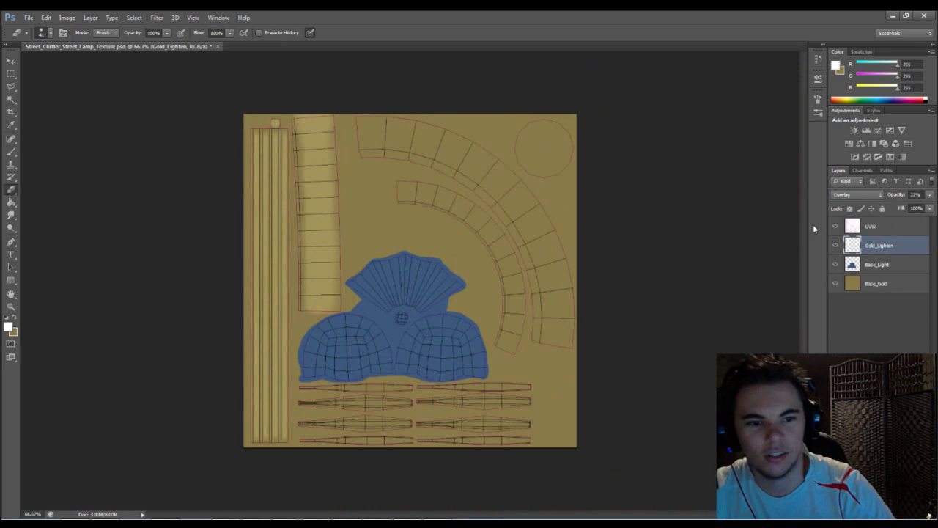
# Save the document and a Targa copy with the UVW layer hidden, and show the UVW layer again
pyautogui.click(835, 226)
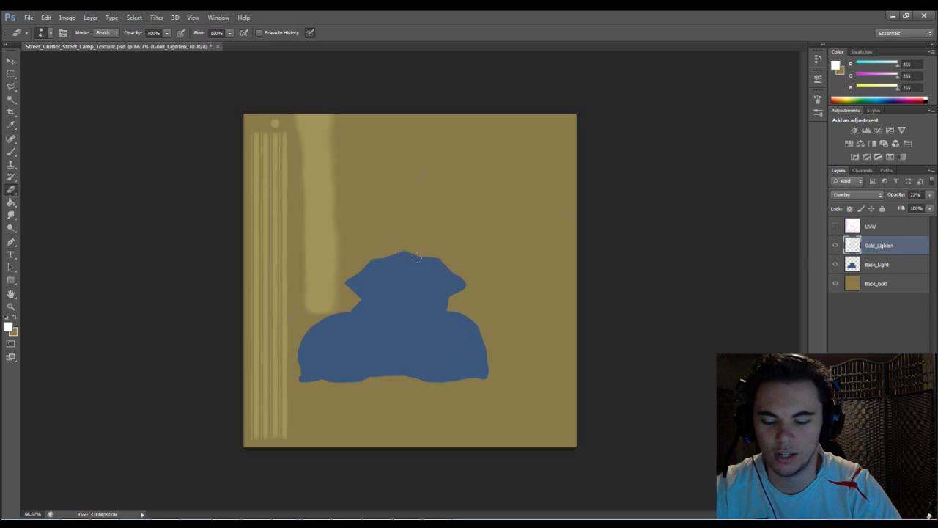
pyautogui.hotkey('ctrl', 's')
pyautogui.hotkey('ctrl', 'shift', 's')
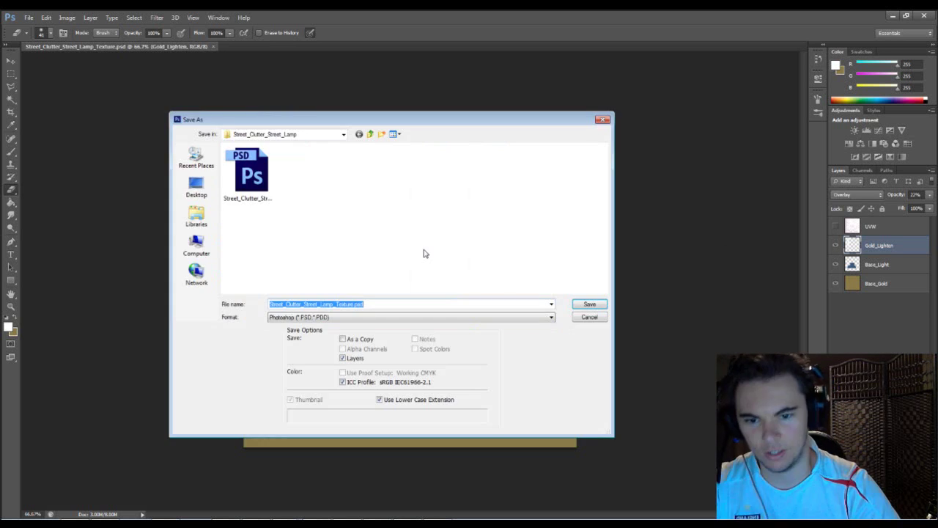
pyautogui.press('Tab')
pyautogui.press('t')
pyautogui.press('Return')
pyautogui.press('Return')
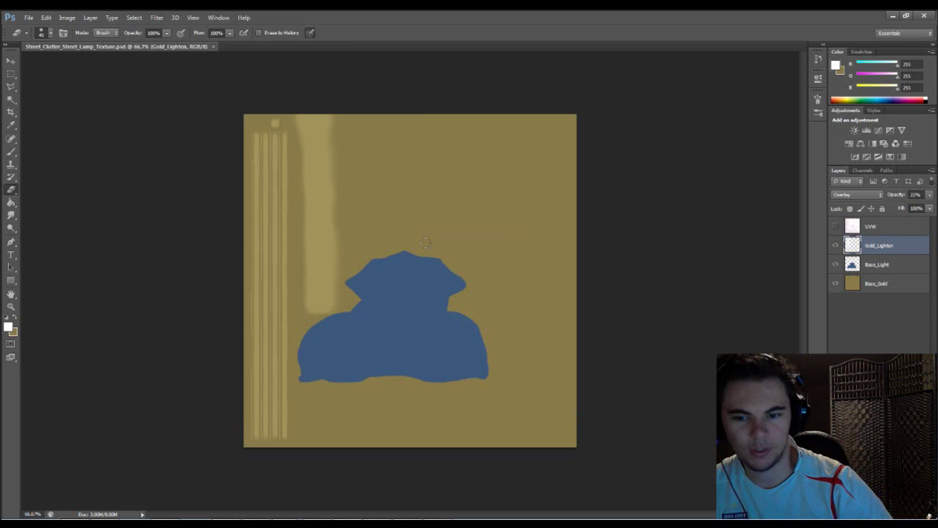
pyautogui.click(835, 225)
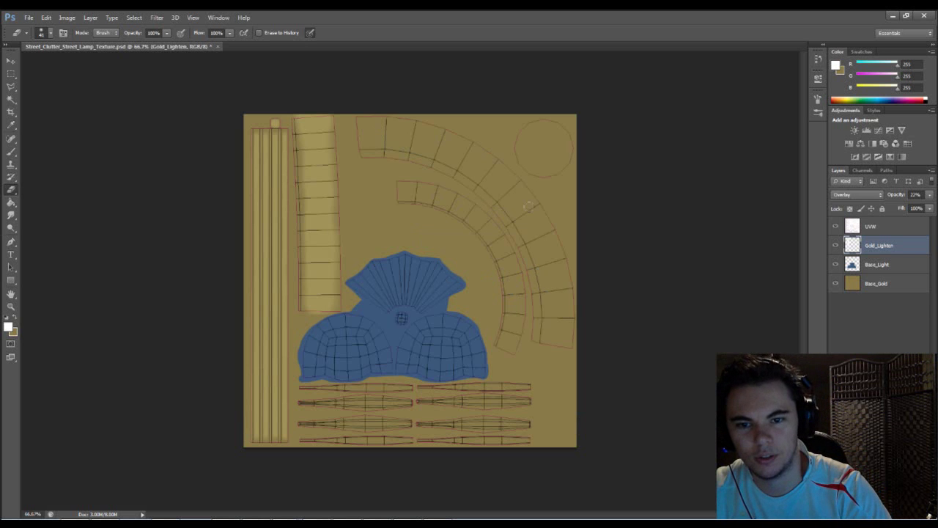
# Try painting highlights along both curved strips and inside the circle, and undo these strokes
pyautogui.press('b')
pyautogui.moveTo(357, 126)
pyautogui.mouseDown()
pyautogui.moveTo(529, 220)
pyautogui.moveTo(571, 355)
pyautogui.mouseUp()
pyautogui.moveTo(507, 351)
pyautogui.mouseDown()
pyautogui.moveTo(504, 296)
pyautogui.moveTo(424, 189)
pyautogui.moveTo(387, 194)
pyautogui.mouseUp()
pyautogui.moveTo(553, 139); pyautogui.dragTo(546, 159)
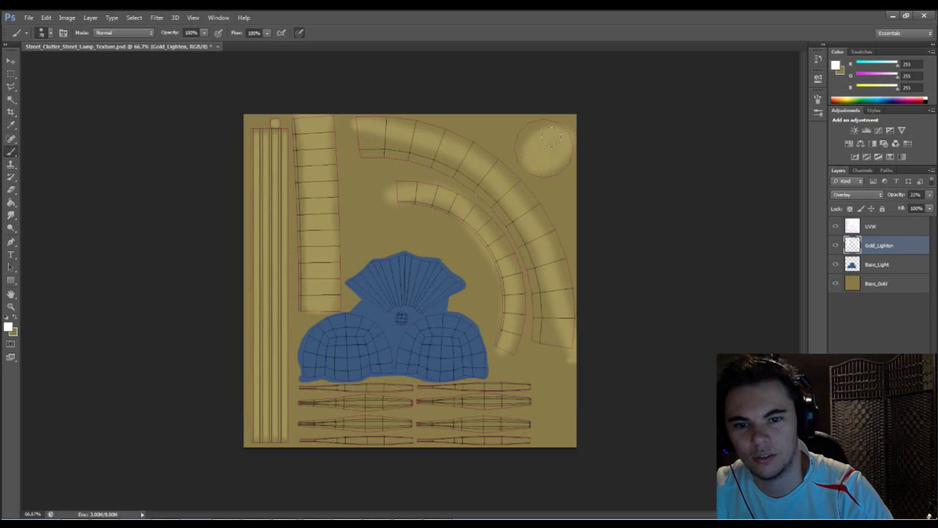
pyautogui.hotkey('ctrl', 'z')
pyautogui.hotkey('ctrl', 'alt', 'z')
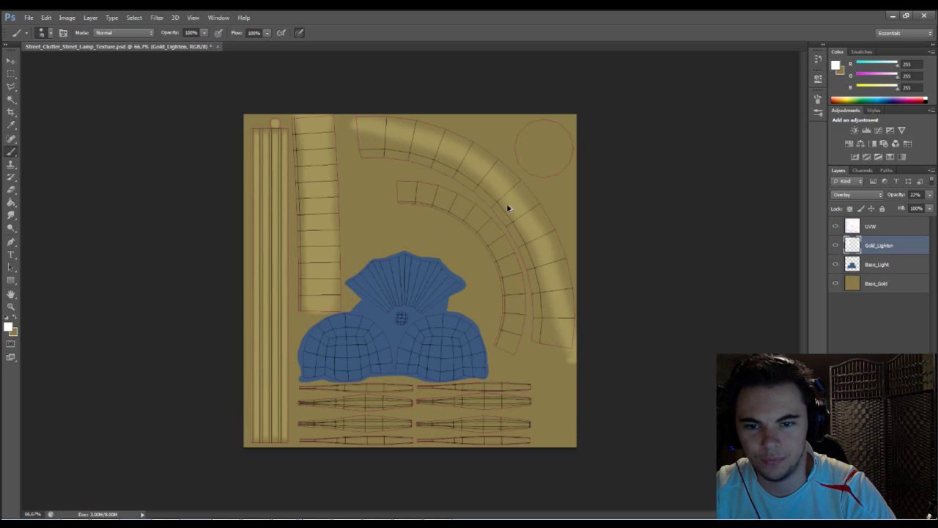
pyautogui.hotkey('ctrl', 'alt', 'z')
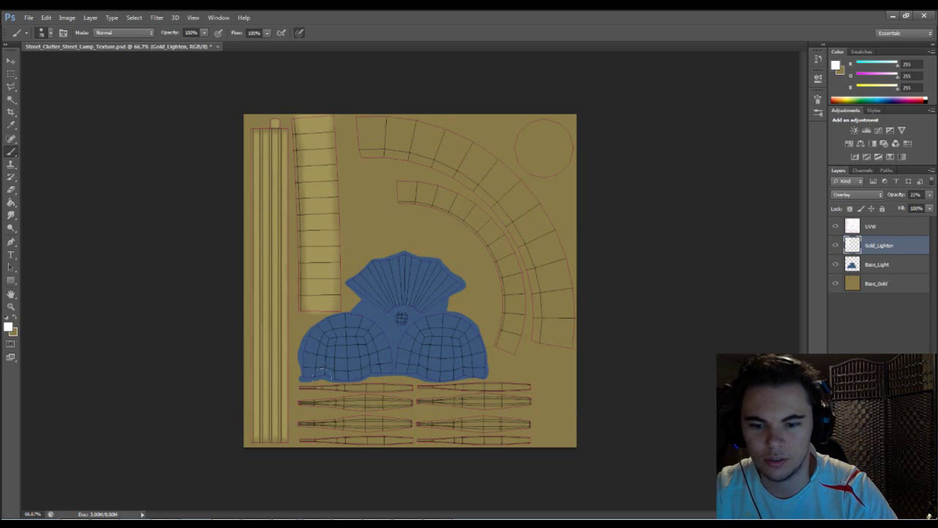